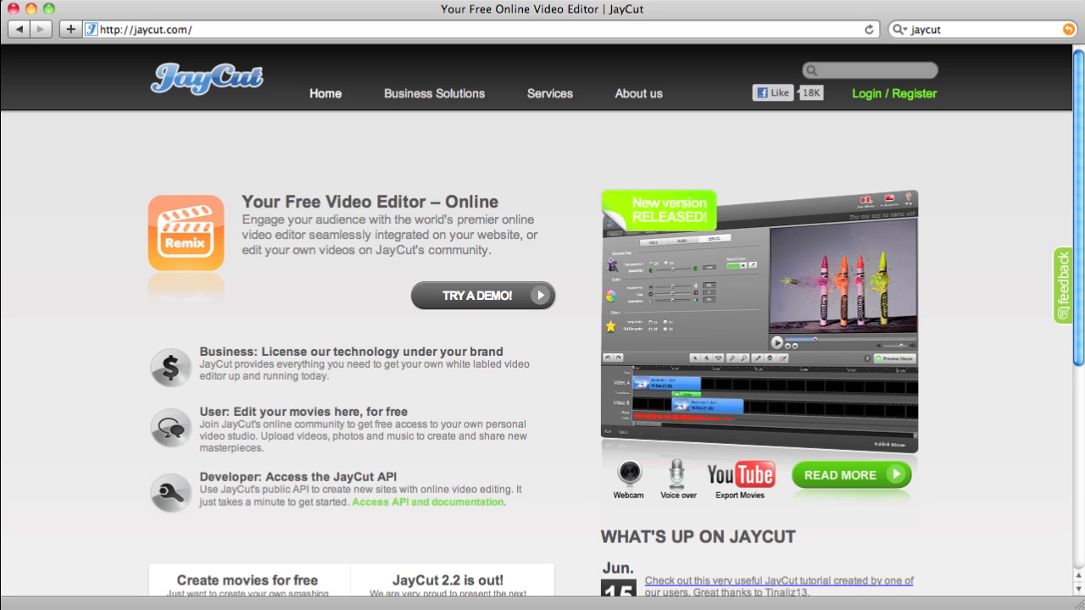
Log in with the account username and password, then go to Create Movie
{"action": "left_click", "coordinate": [901, 95]}
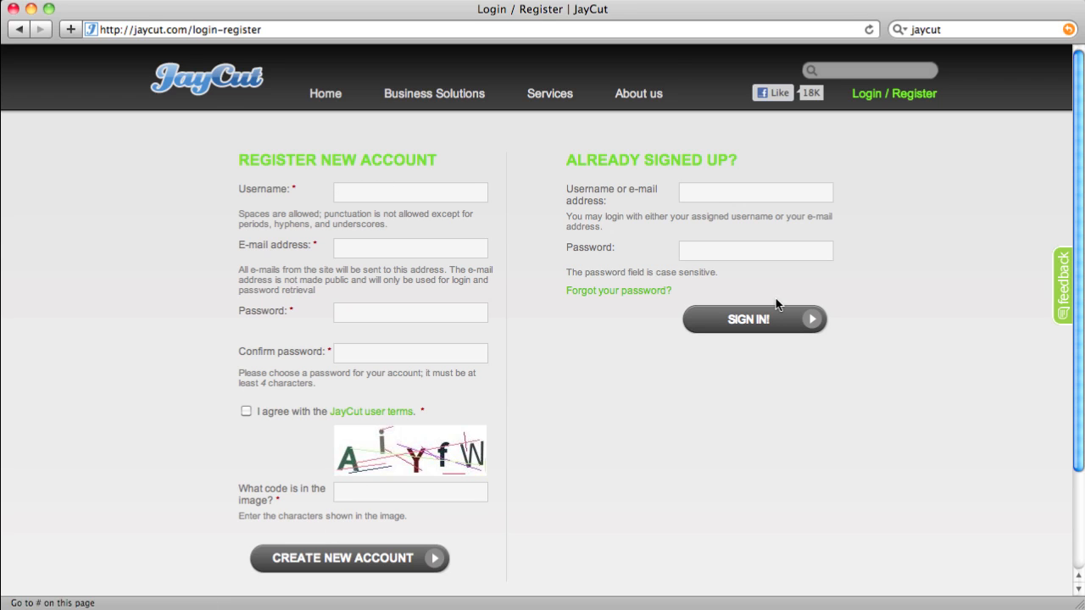
{"action": "left_click", "coordinate": [712, 198]}
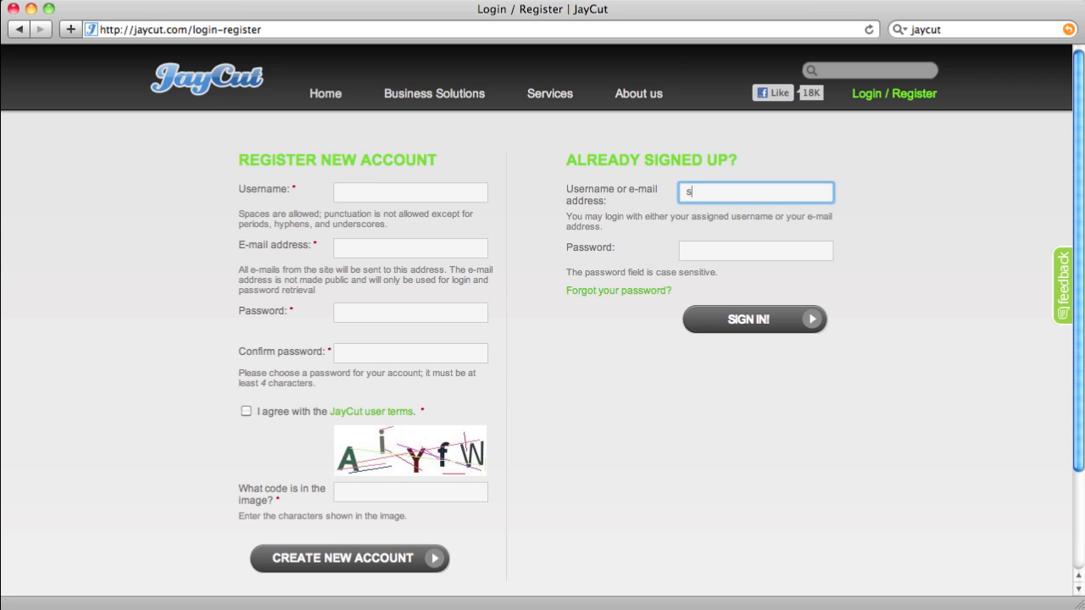
{"action": "key", "text": "Tab"}
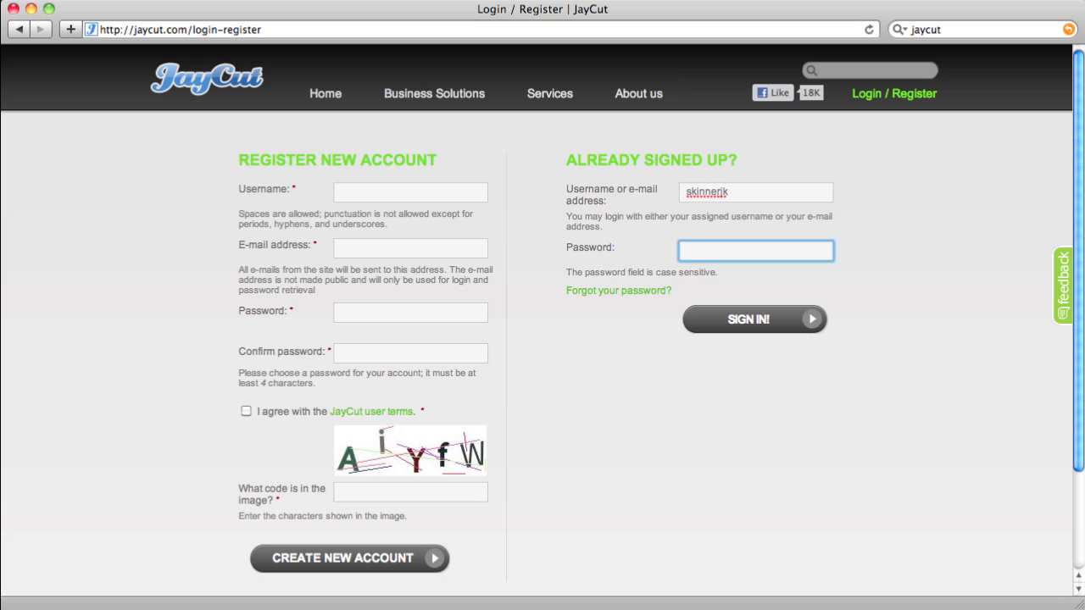
{"action": "type", "text": "********"}
{"action": "left_click", "coordinate": [755, 327]}
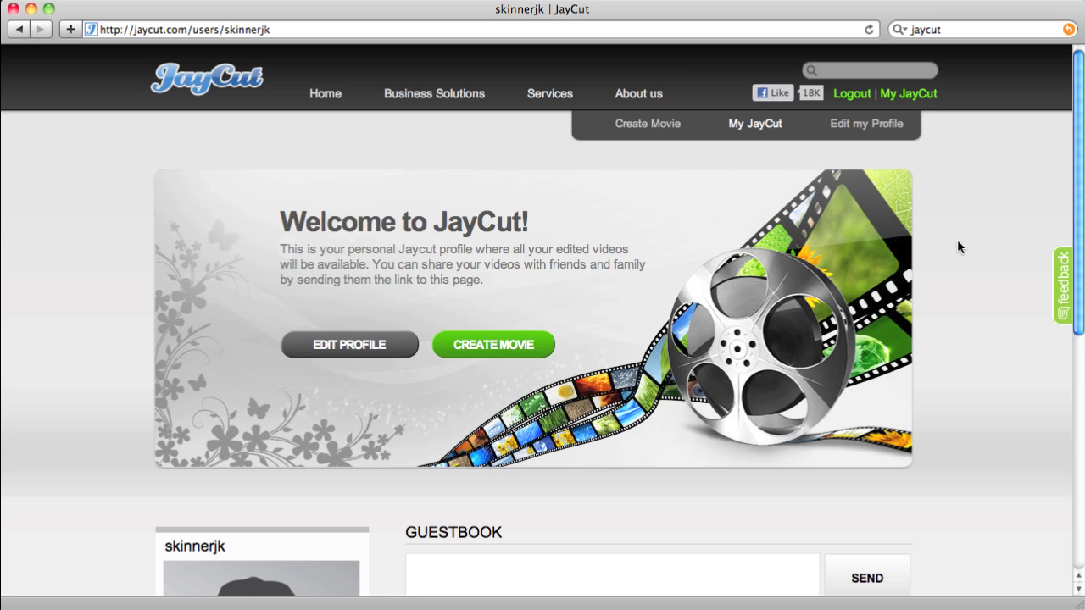
{"action": "left_click", "coordinate": [667, 126]}
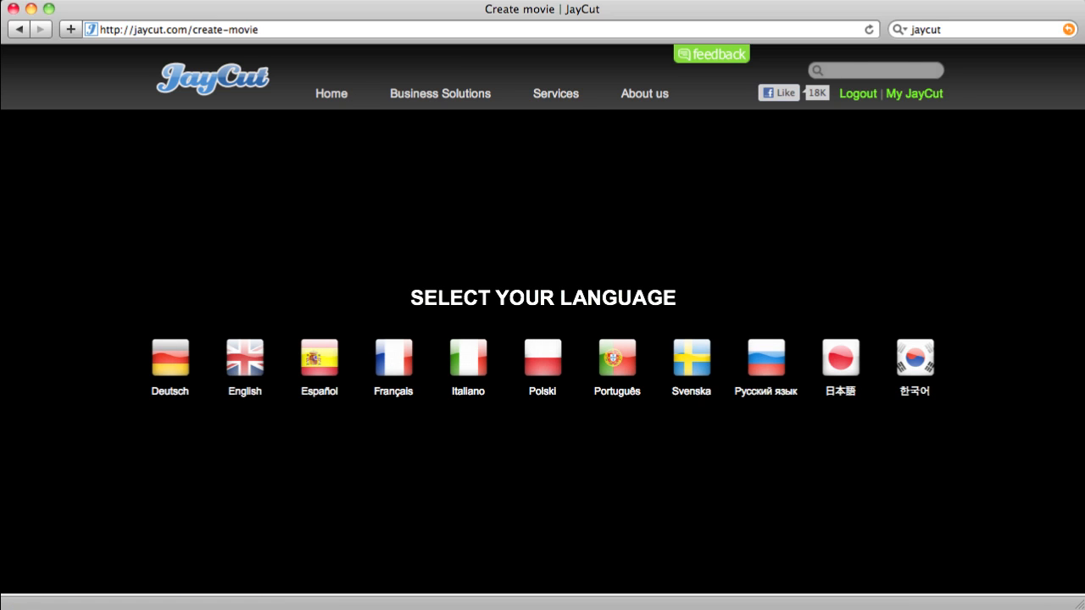
Pick English as the editor language
{"action": "left_click", "coordinate": [248, 353]}
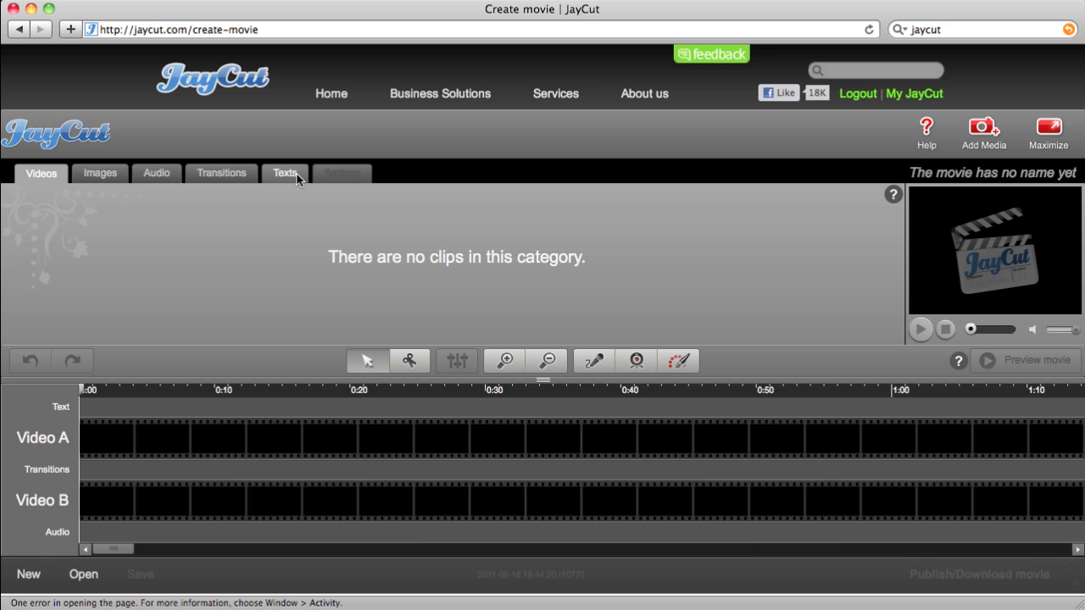
{"action": "left_click", "coordinate": [109, 173]}
{"action": "left_click", "coordinate": [178, 174]}
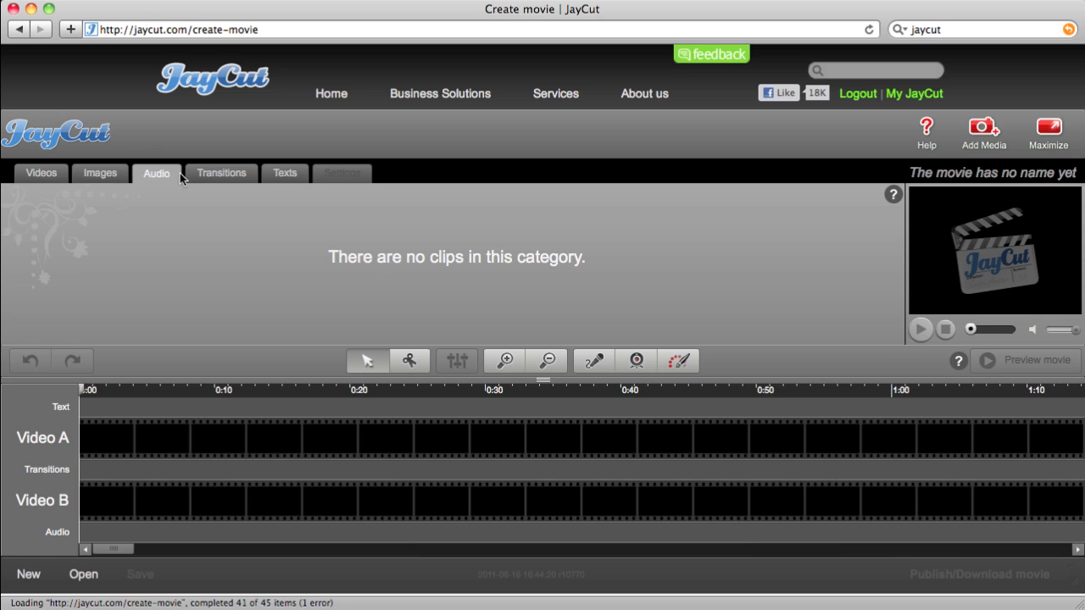
{"action": "left_click", "coordinate": [212, 175]}
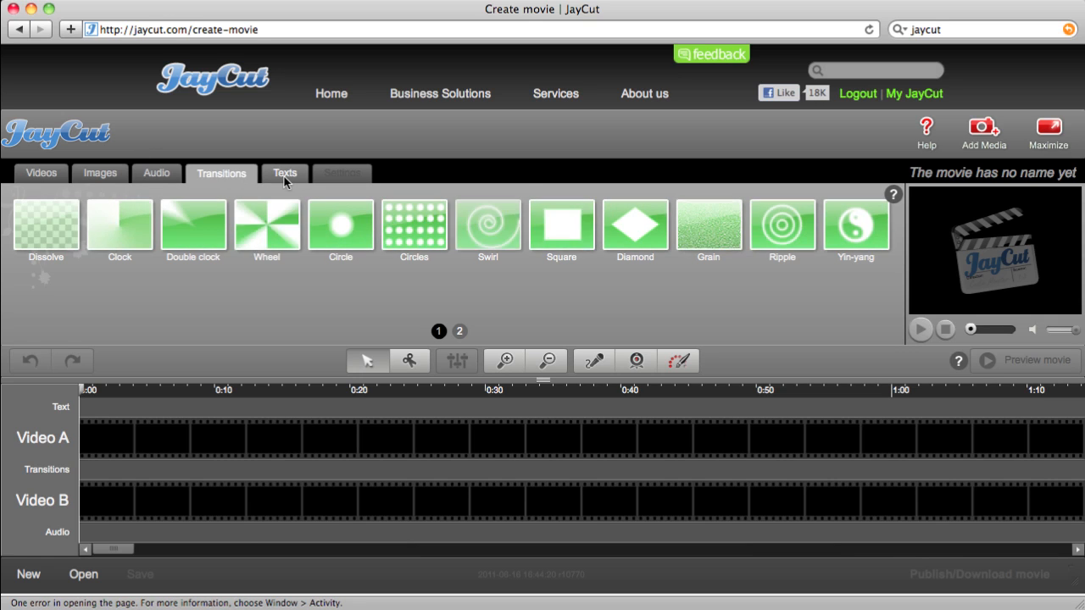
{"action": "left_click", "coordinate": [285, 174]}
{"action": "left_click", "coordinate": [56, 175]}
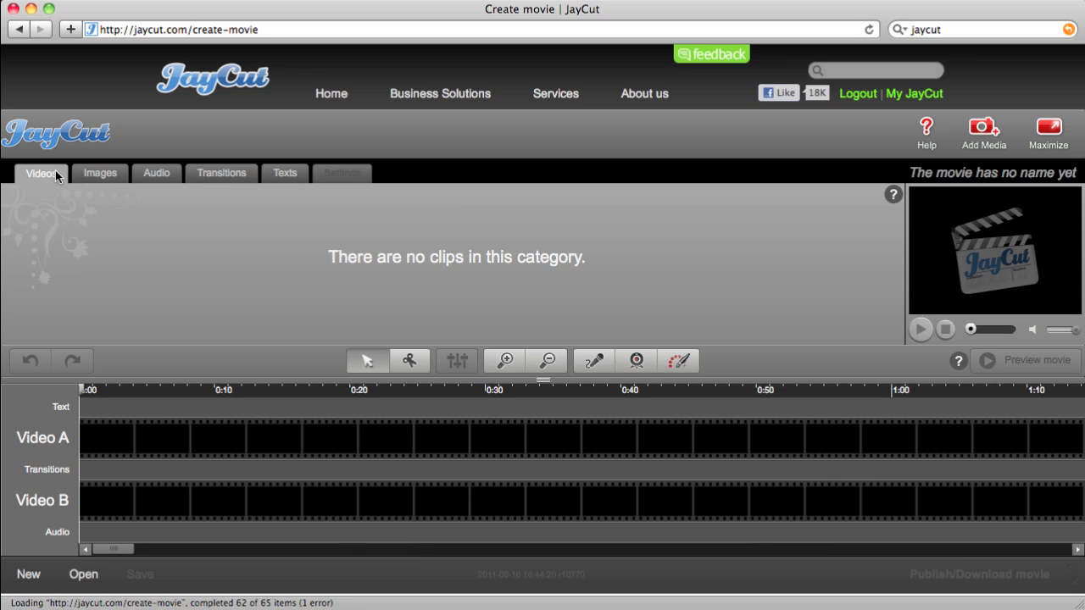
{"action": "left_click", "coordinate": [98, 180]}
{"action": "left_click", "coordinate": [147, 179]}
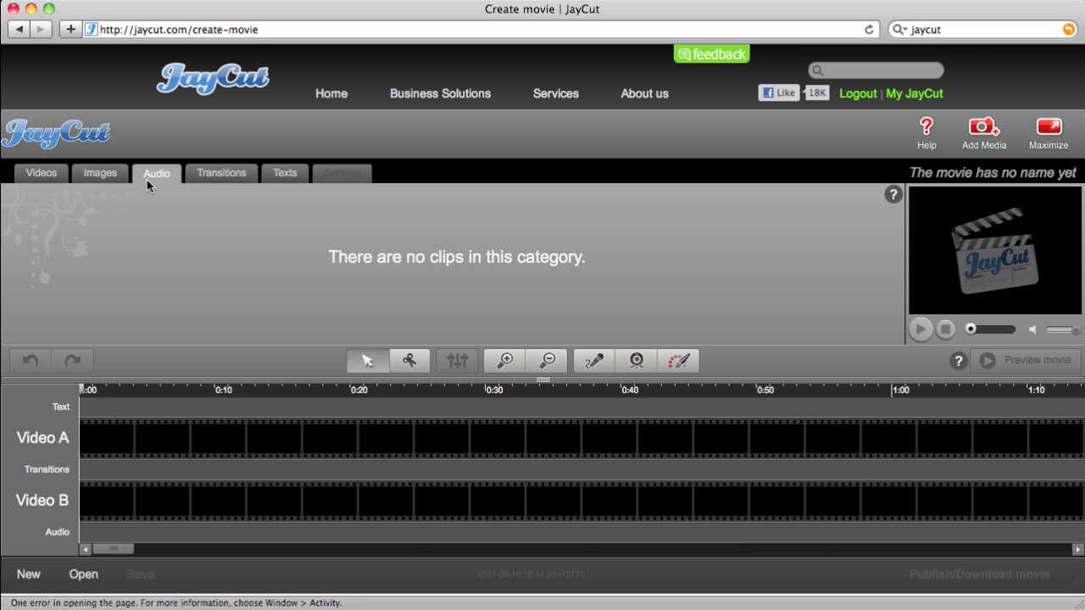
{"action": "left_click", "coordinate": [104, 174]}
{"action": "left_click", "coordinate": [46, 176]}
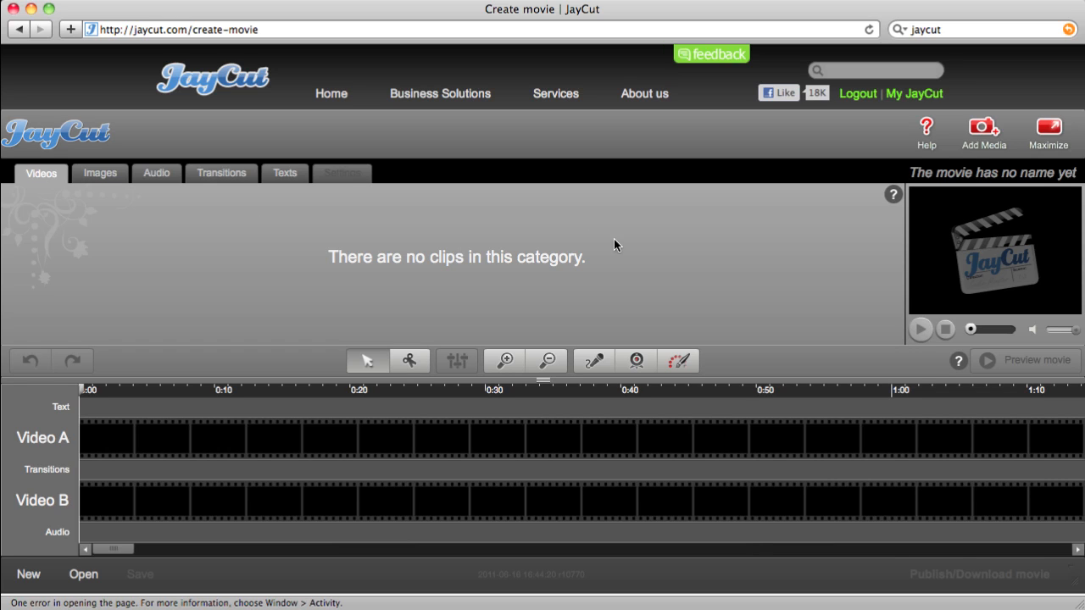
Start Add Media from My Computer and bring up the Browse file chooser
{"action": "left_click", "coordinate": [984, 129]}
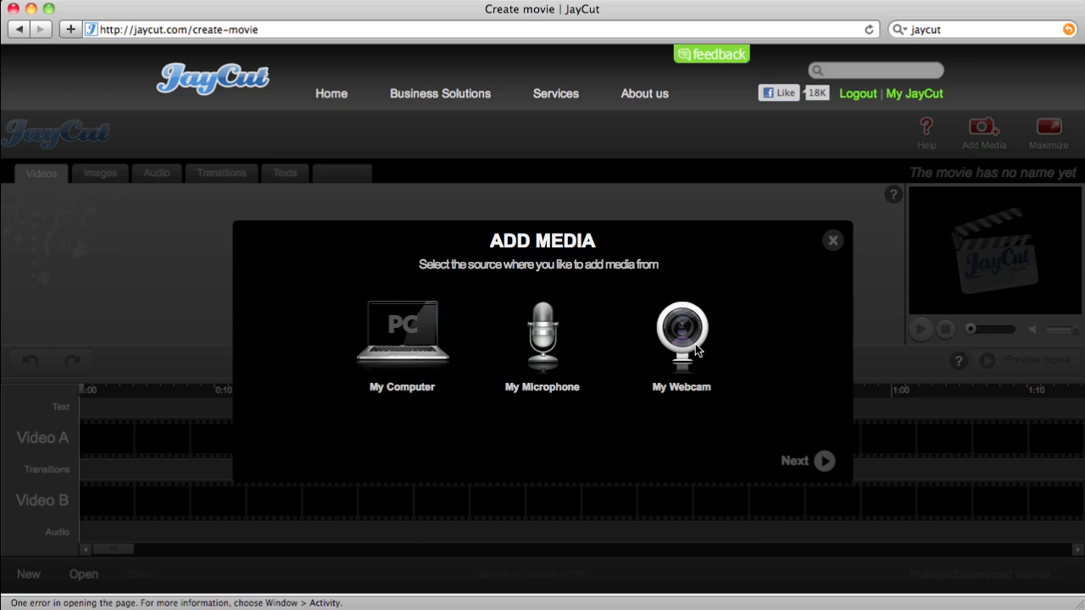
{"action": "left_click", "coordinate": [408, 327]}
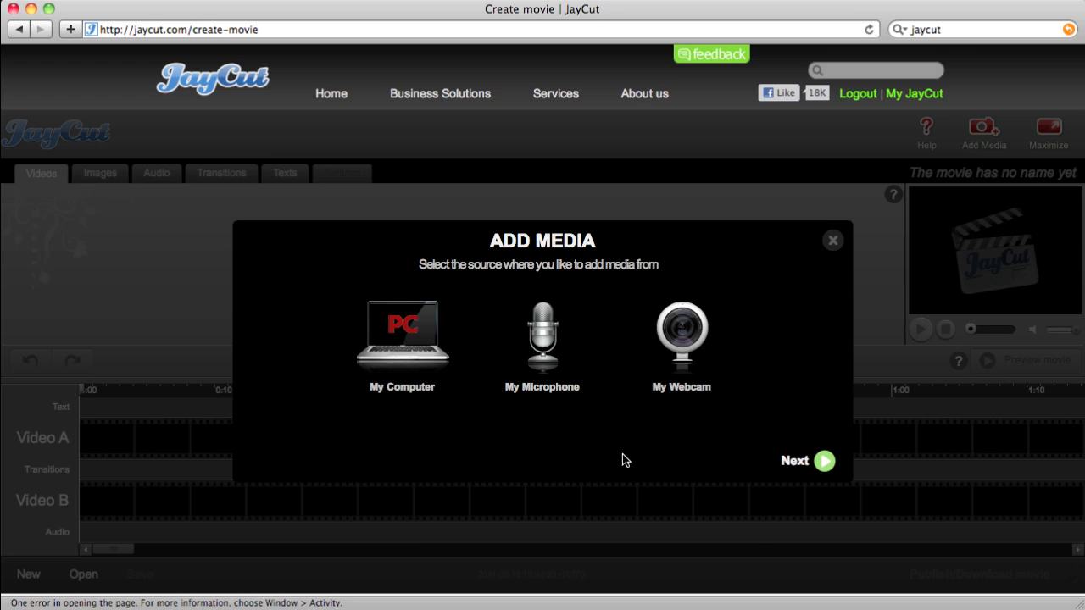
{"action": "left_click", "coordinate": [825, 462]}
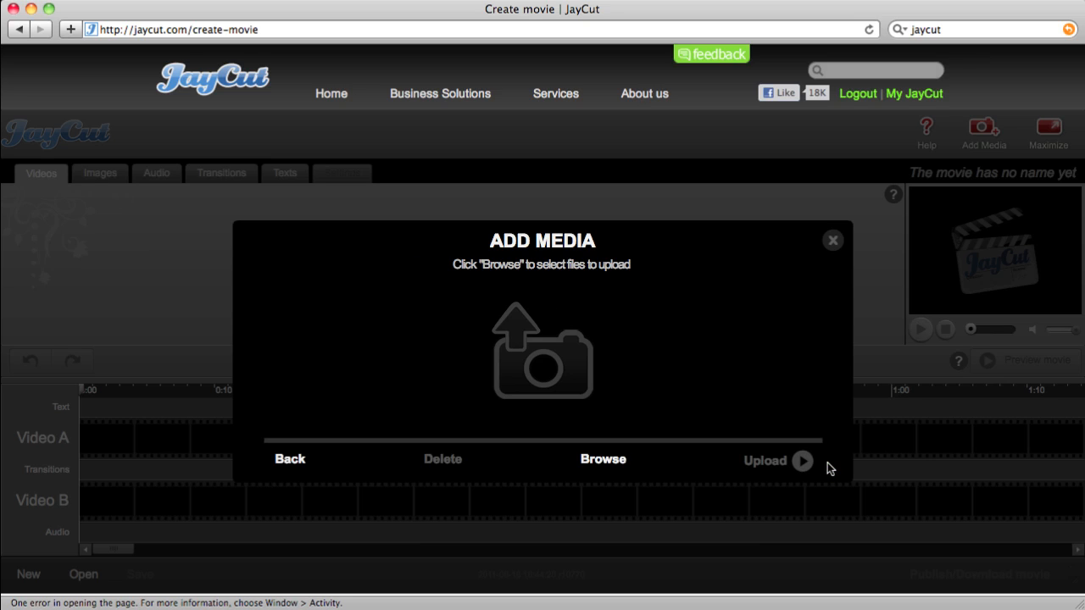
{"action": "left_click", "coordinate": [603, 460]}
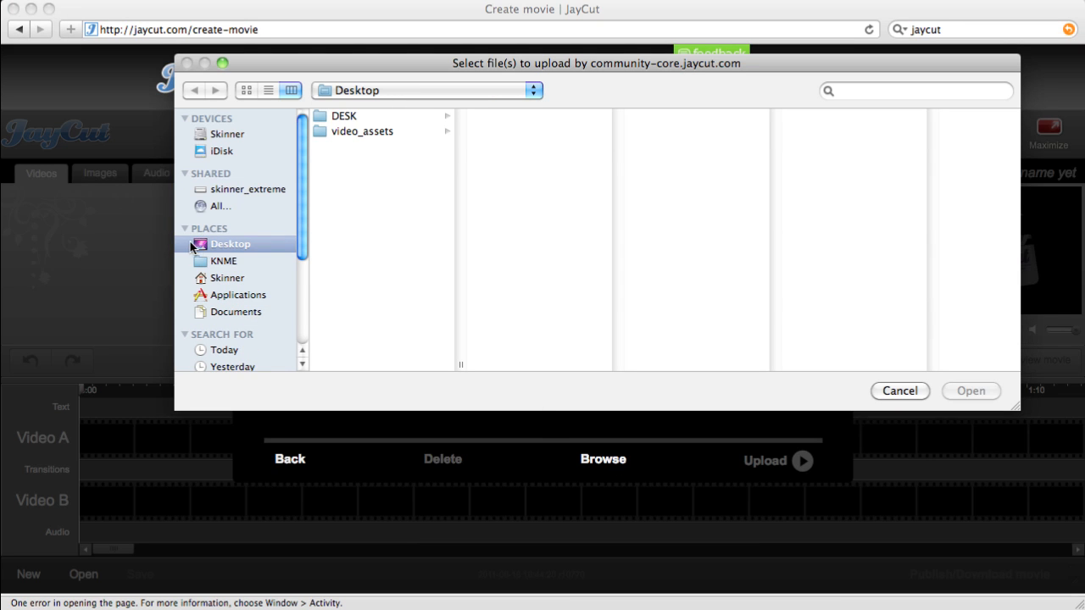
In video_assets, select dolphins.mp4 and snorkel_1.mp4 through snorkel_3.mp4 and confirm them
{"action": "left_click", "coordinate": [337, 134]}
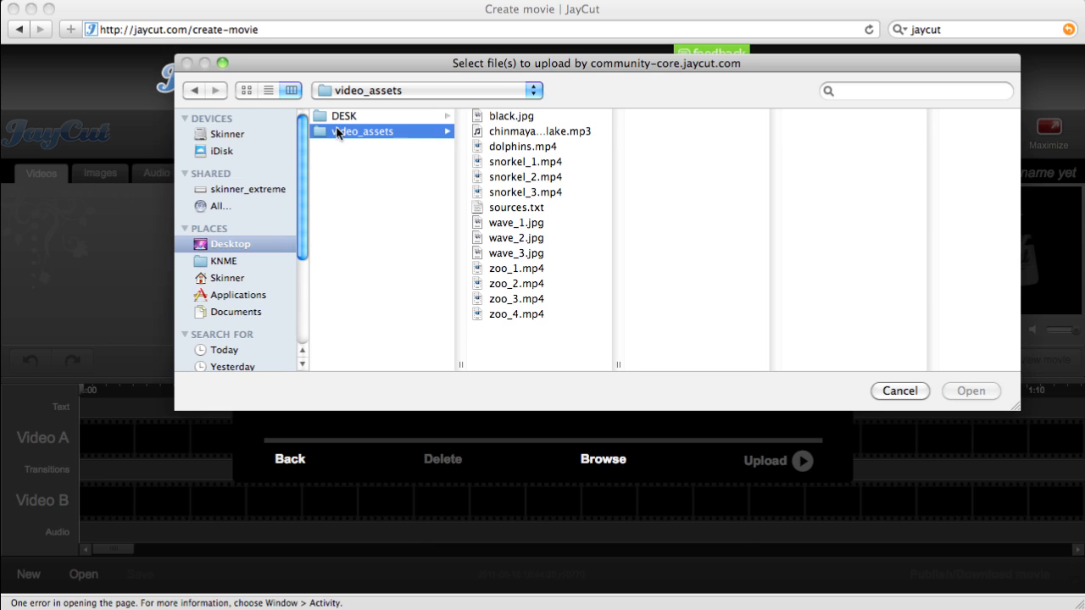
{"action": "left_click", "coordinate": [524, 146]}
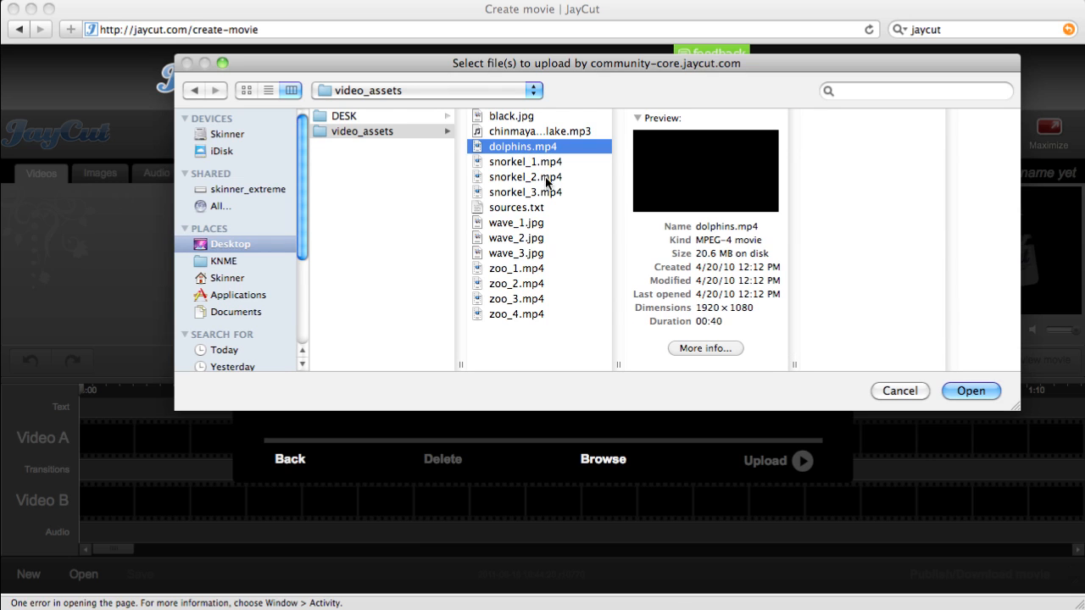
{"action": "left_click", "coordinate": [537, 161]}
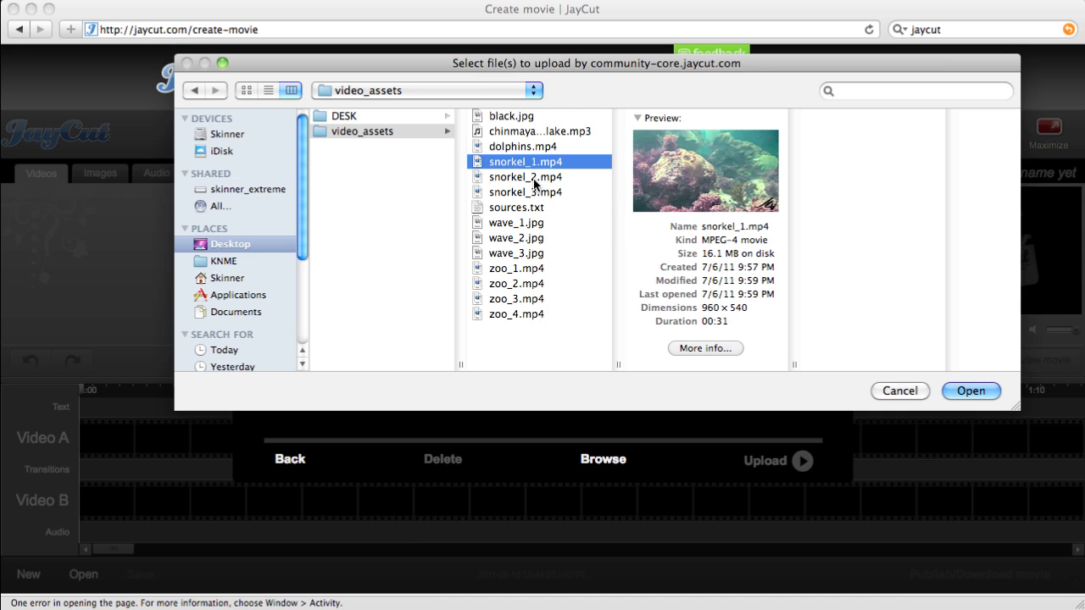
{"action": "left_click", "coordinate": [513, 146]}
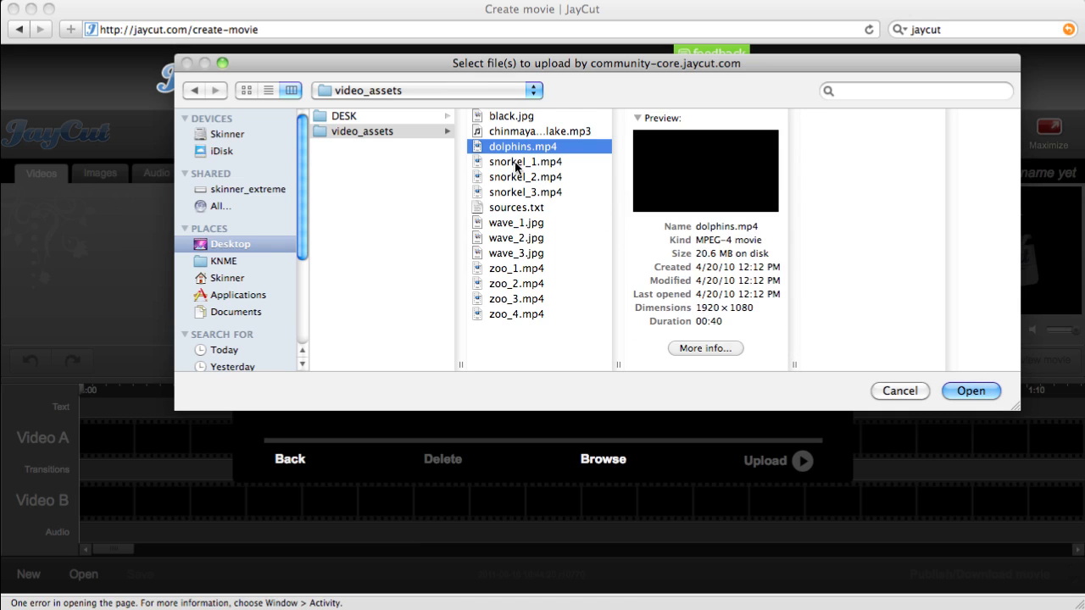
{"action": "left_click", "coordinate": [514, 161], "text": "shift"}
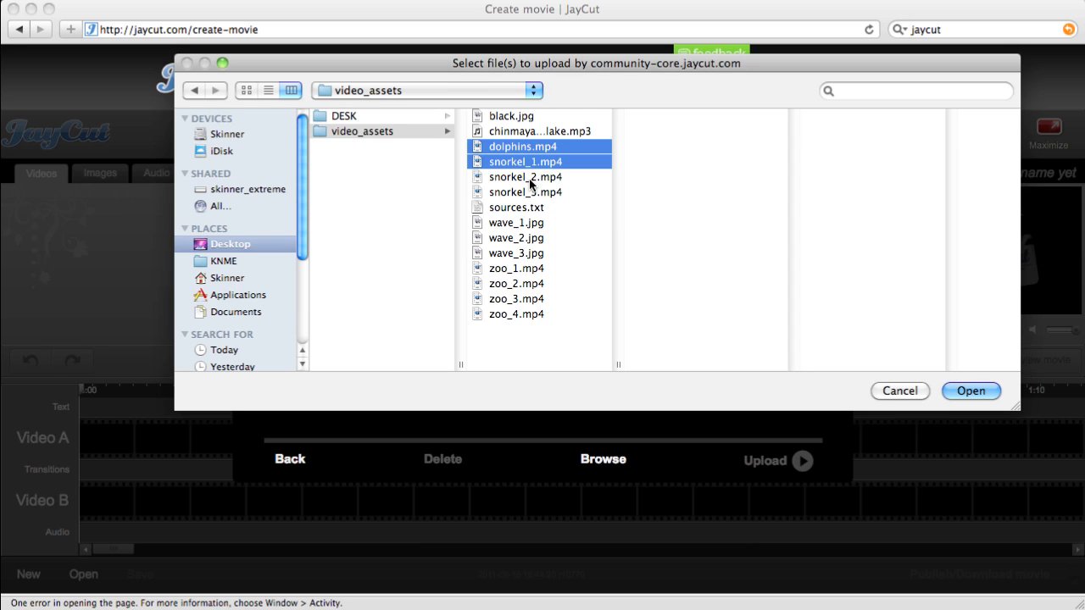
{"action": "left_click", "coordinate": [530, 178], "text": "shift"}
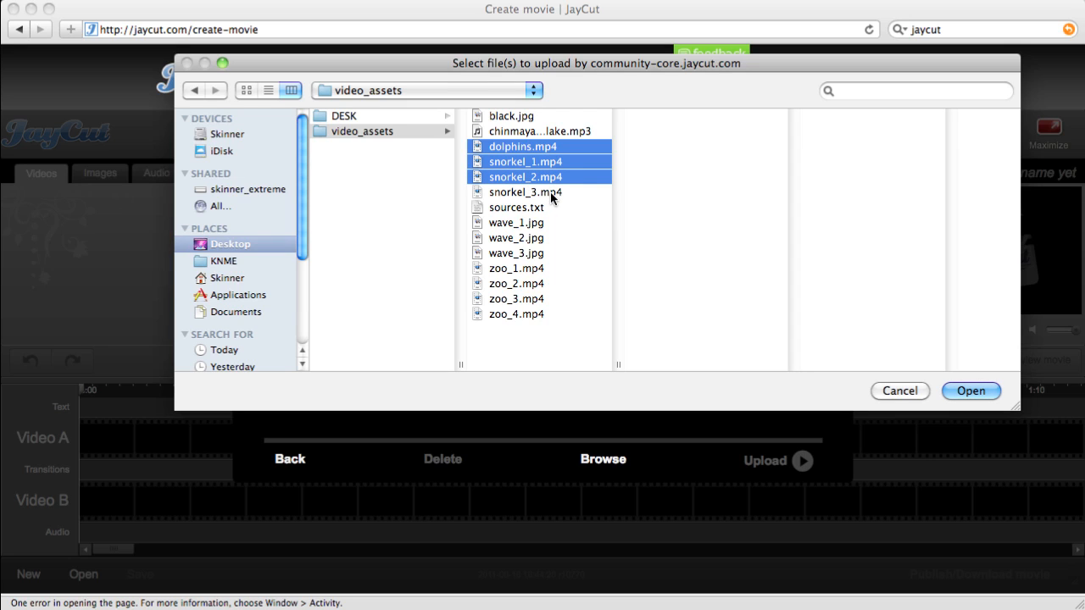
{"action": "left_click", "coordinate": [550, 191], "text": "shift"}
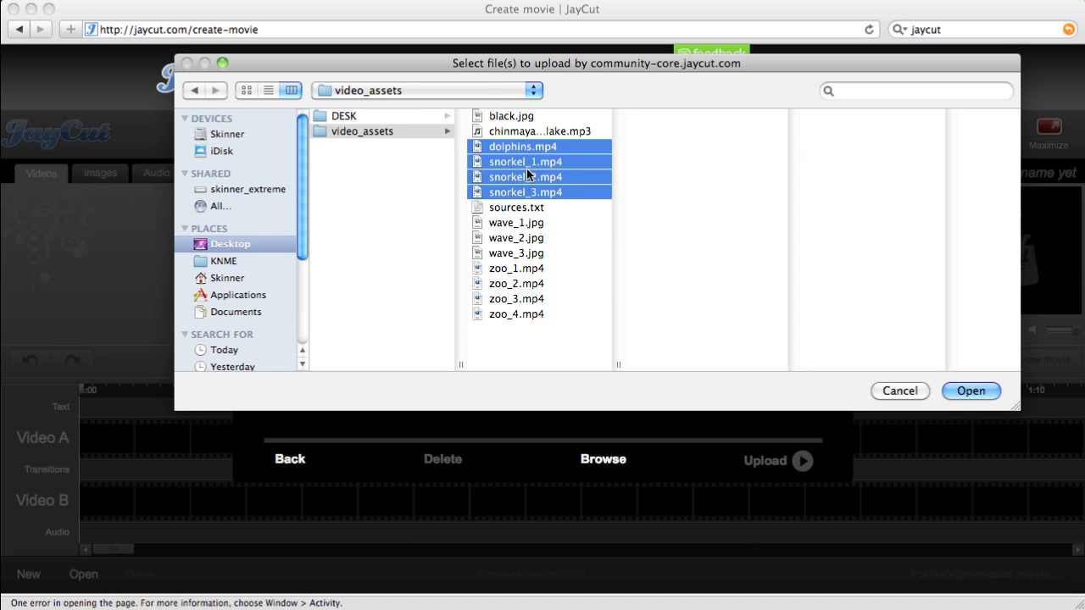
{"action": "left_click", "coordinate": [968, 394]}
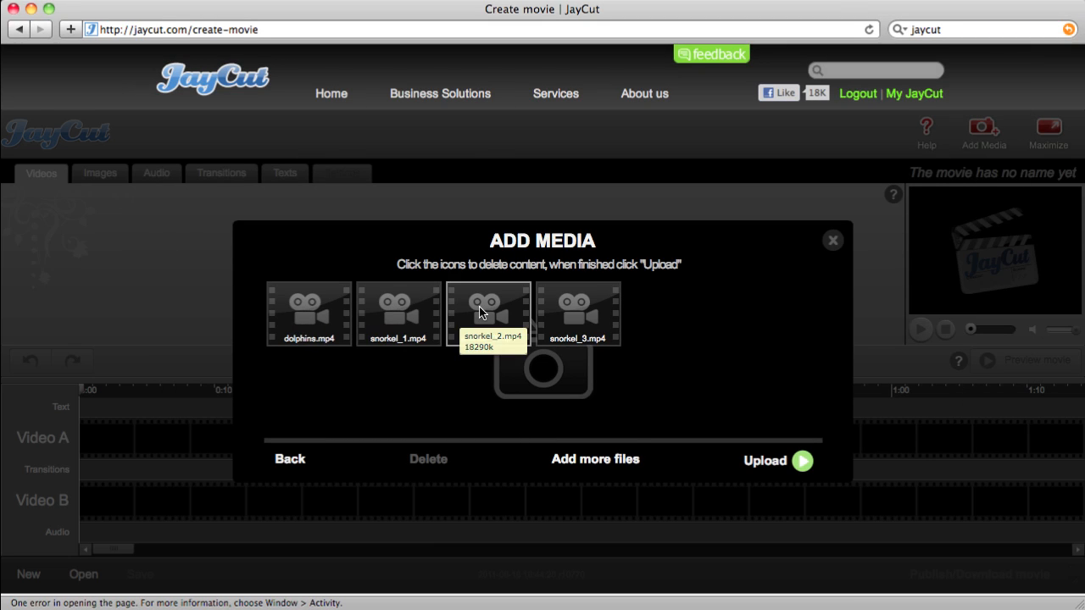
Upload the four queued videos and wait for Uploading complete
{"action": "left_click", "coordinate": [803, 462]}
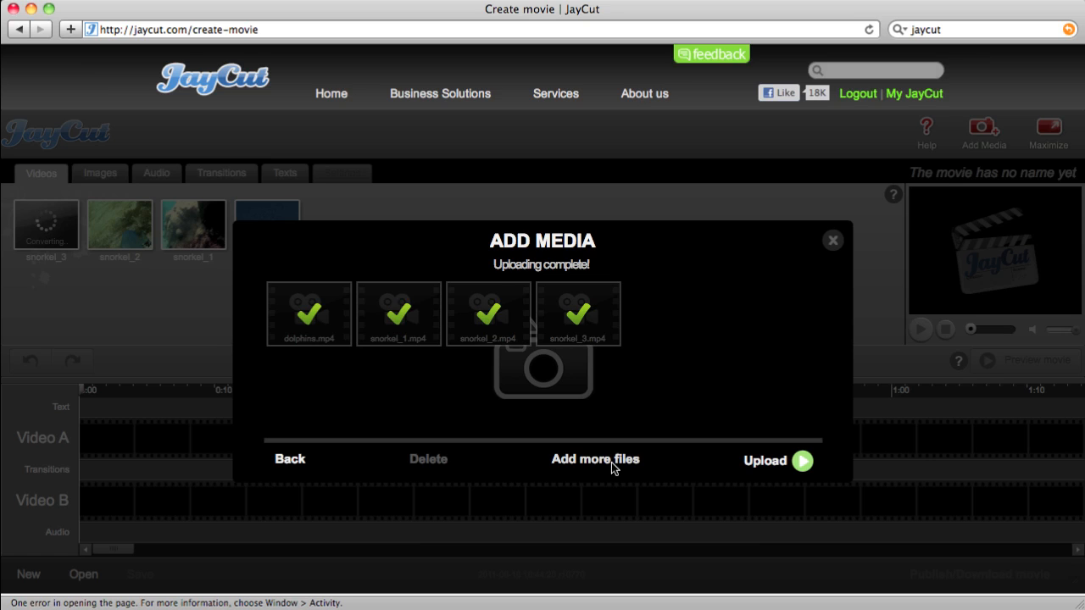
Close the finished upload panel and view the empty Images category
{"action": "left_click", "coordinate": [834, 244]}
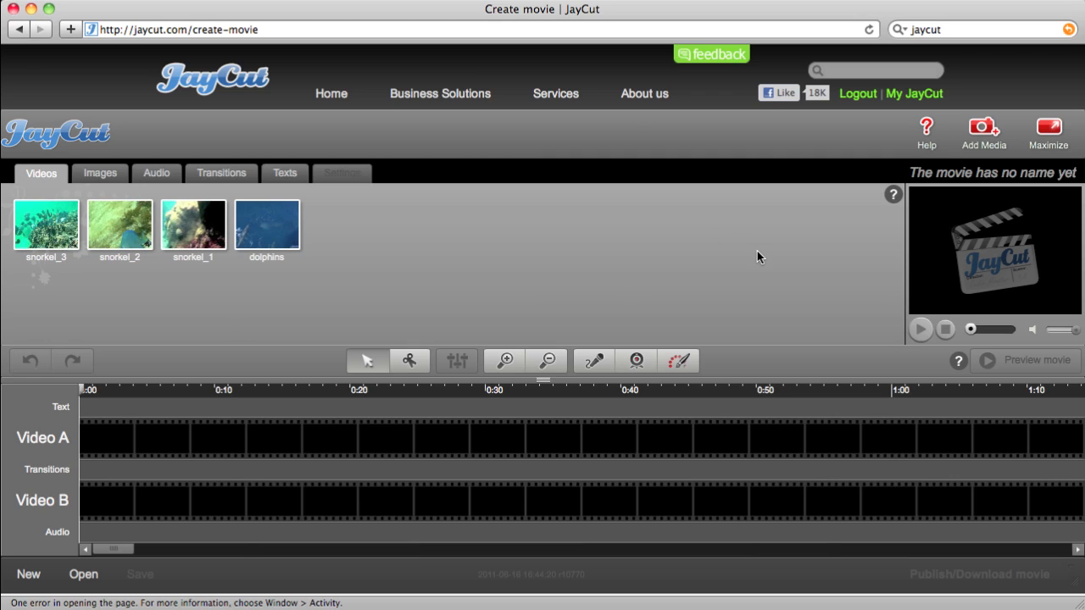
{"action": "left_click", "coordinate": [100, 174]}
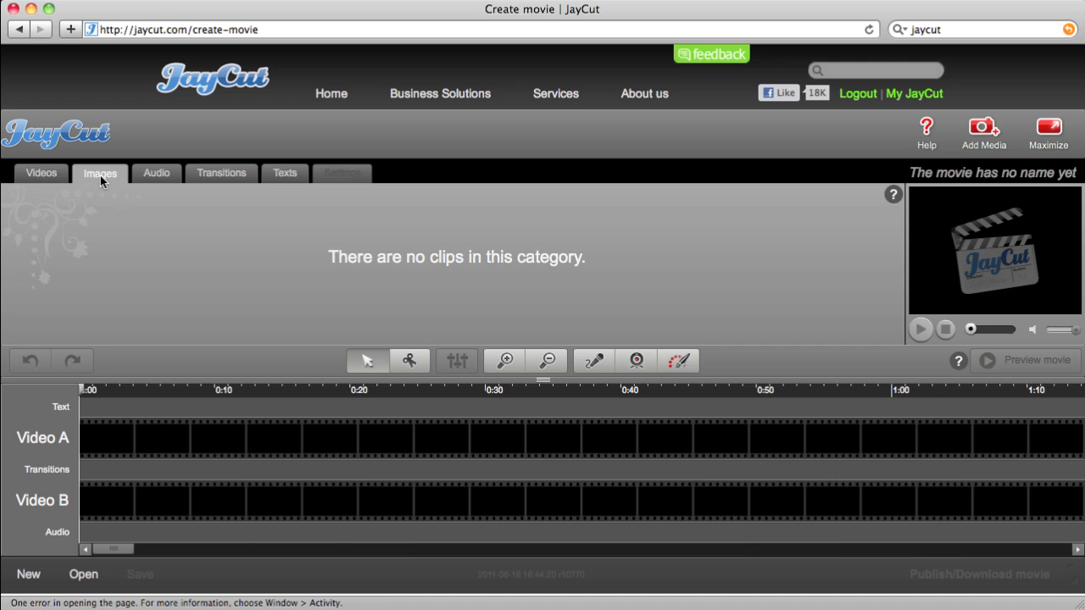
Check the Audio and Images libraries, then start Add Media from My Computer to browse files
{"action": "left_click", "coordinate": [145, 178]}
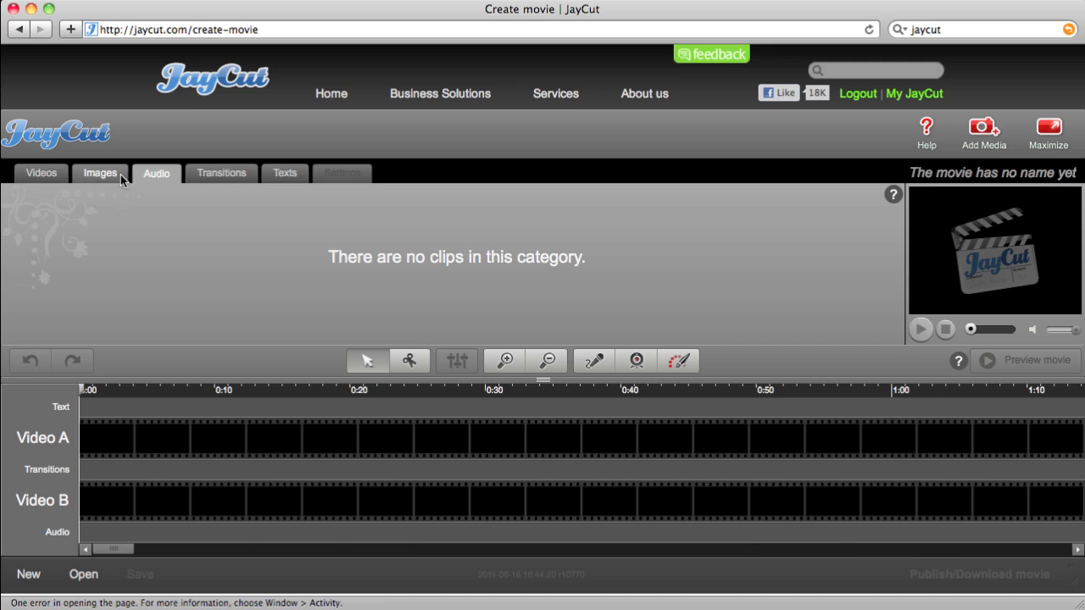
{"action": "left_click", "coordinate": [116, 175]}
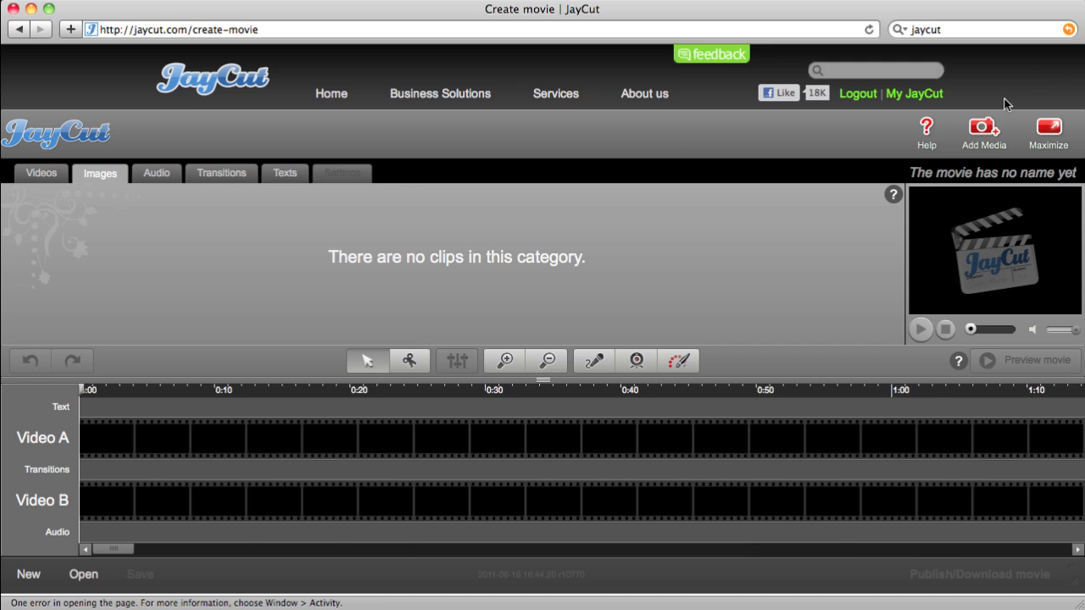
{"action": "left_click", "coordinate": [982, 129]}
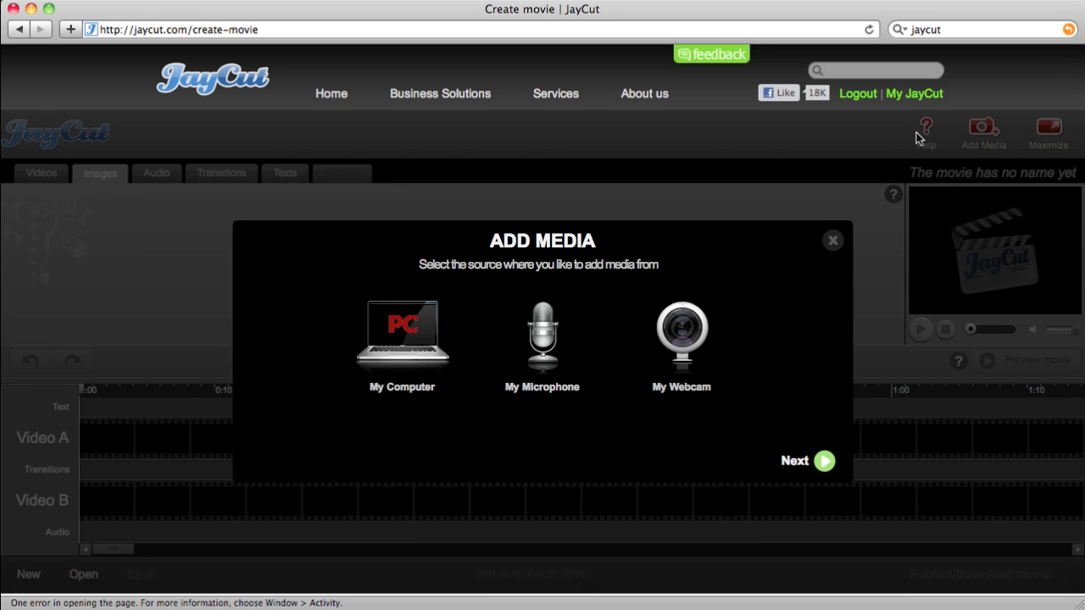
{"action": "left_click", "coordinate": [400, 340]}
{"action": "left_click", "coordinate": [826, 461]}
{"action": "left_click", "coordinate": [599, 460]}
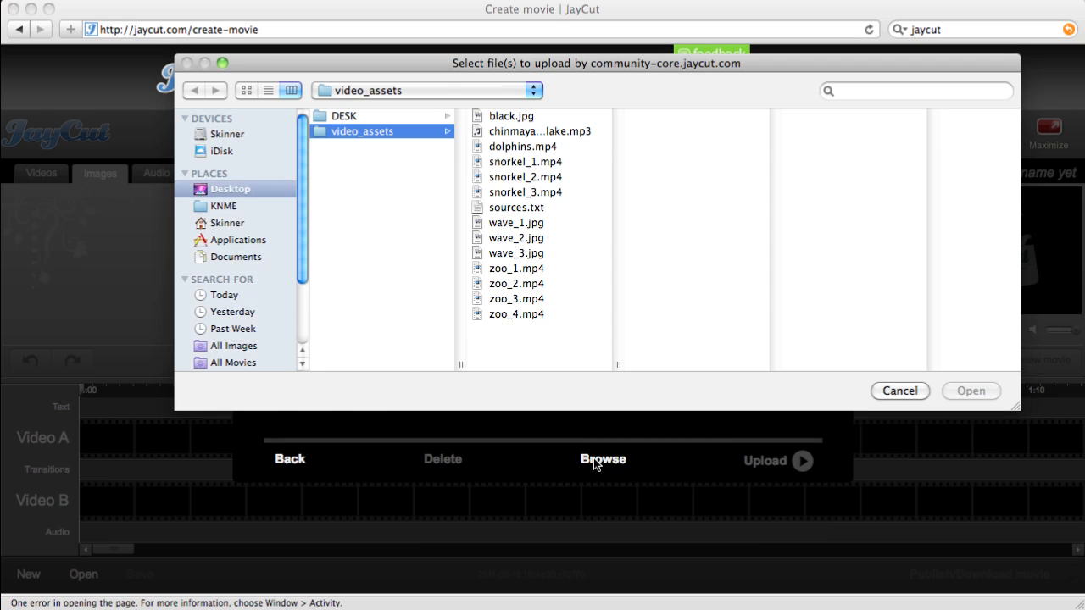
Select chinmayadunster_lake.mp3, black.jpg, wave_1.jpg and wave_2.jpg and confirm them
{"action": "left_click", "coordinate": [540, 132]}
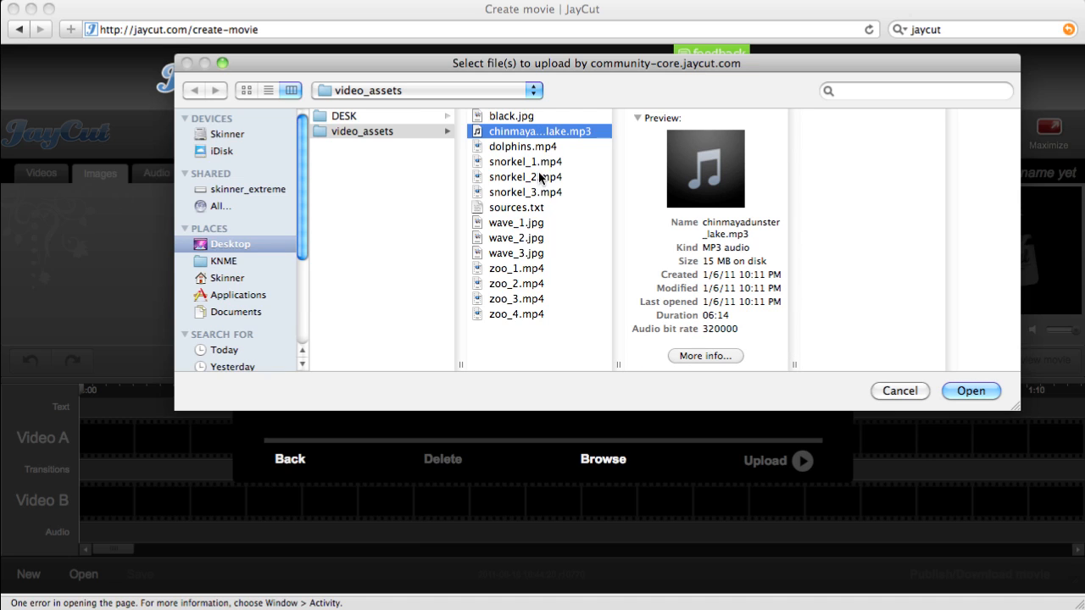
{"action": "left_click", "coordinate": [507, 117], "text": "shift"}
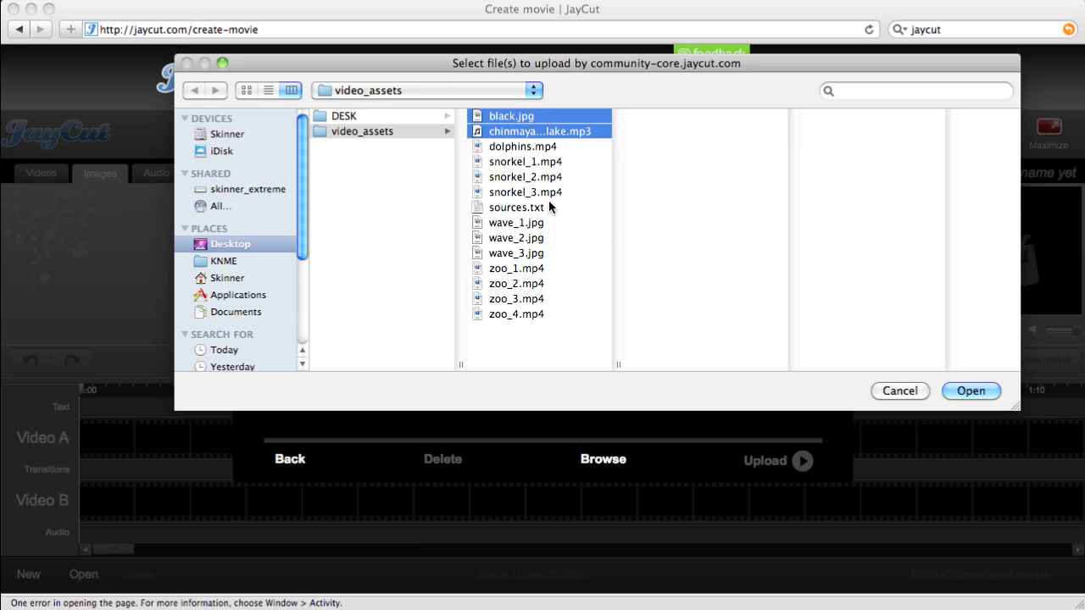
{"action": "left_click", "coordinate": [512, 222], "text": "super"}
{"action": "left_click", "coordinate": [511, 237], "text": "super"}
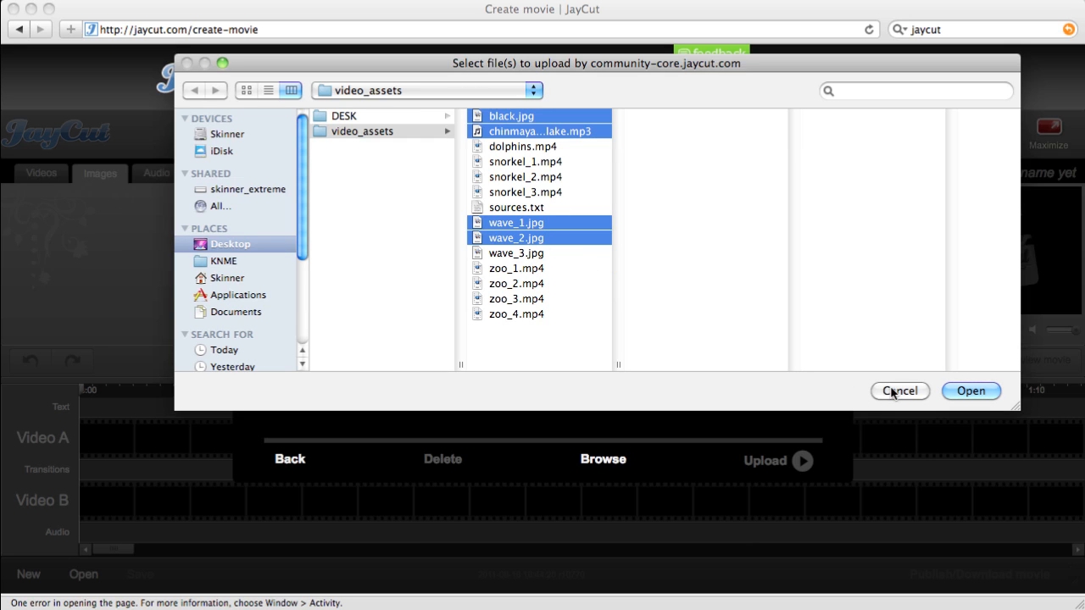
{"action": "left_click", "coordinate": [975, 391]}
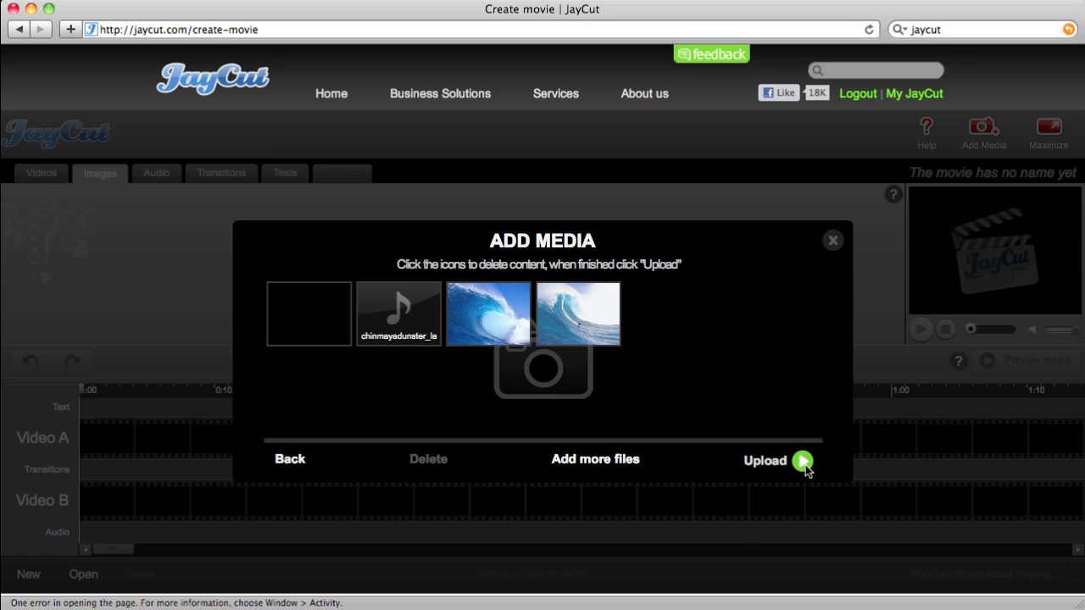
Upload black.jpg, the lake audio track and both wave images, then close the dialog
{"action": "left_click", "coordinate": [803, 463]}
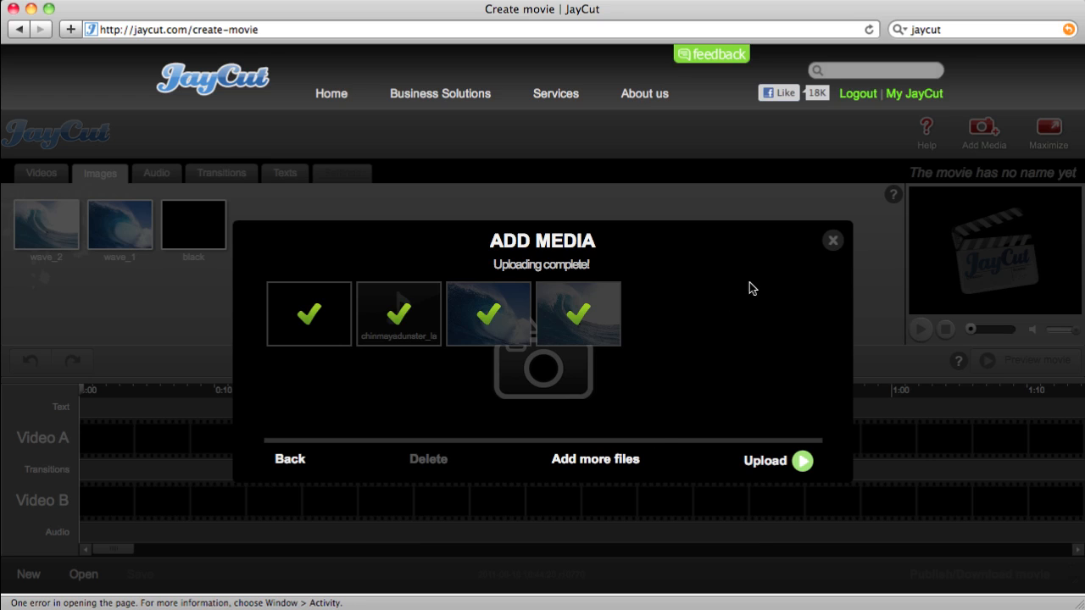
{"action": "left_click", "coordinate": [833, 241]}
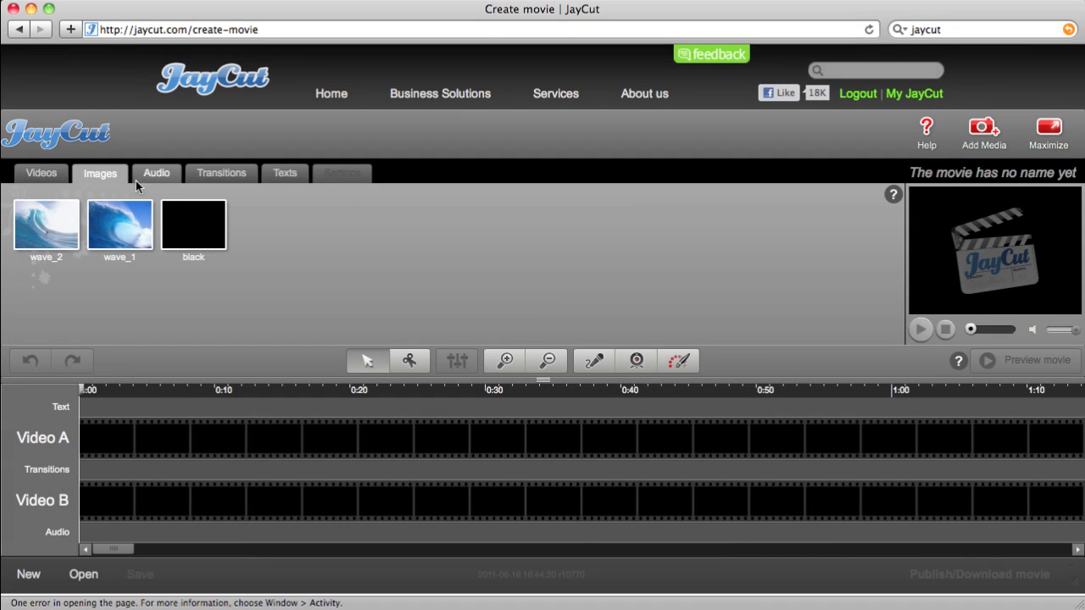
Show the Videos library of snorkel and dolphins clips, then check the Audio library
{"action": "left_click", "coordinate": [40, 173]}
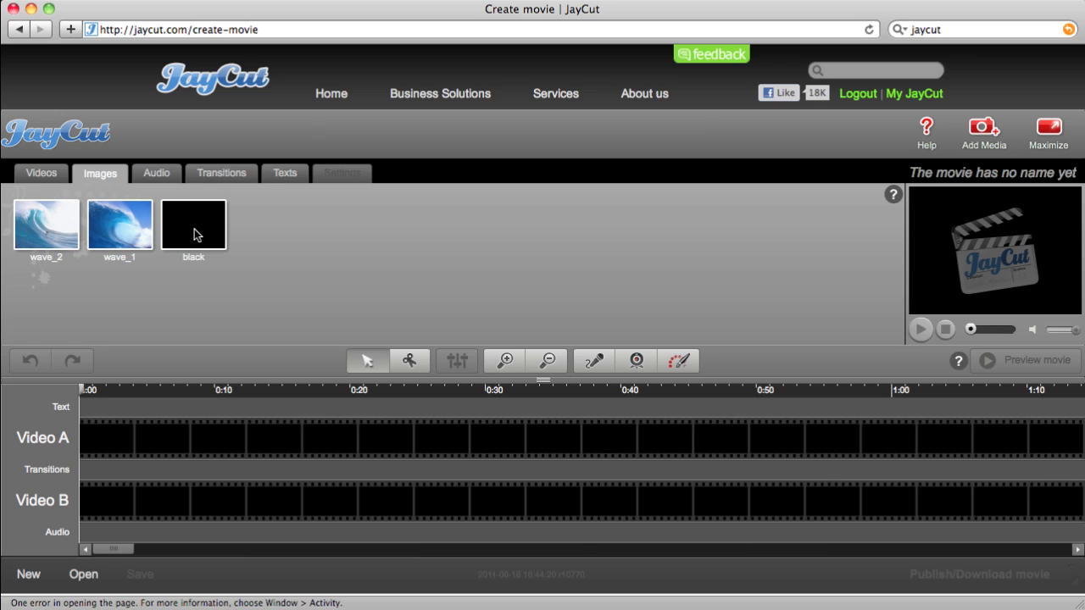
{"action": "left_click", "coordinate": [163, 173]}
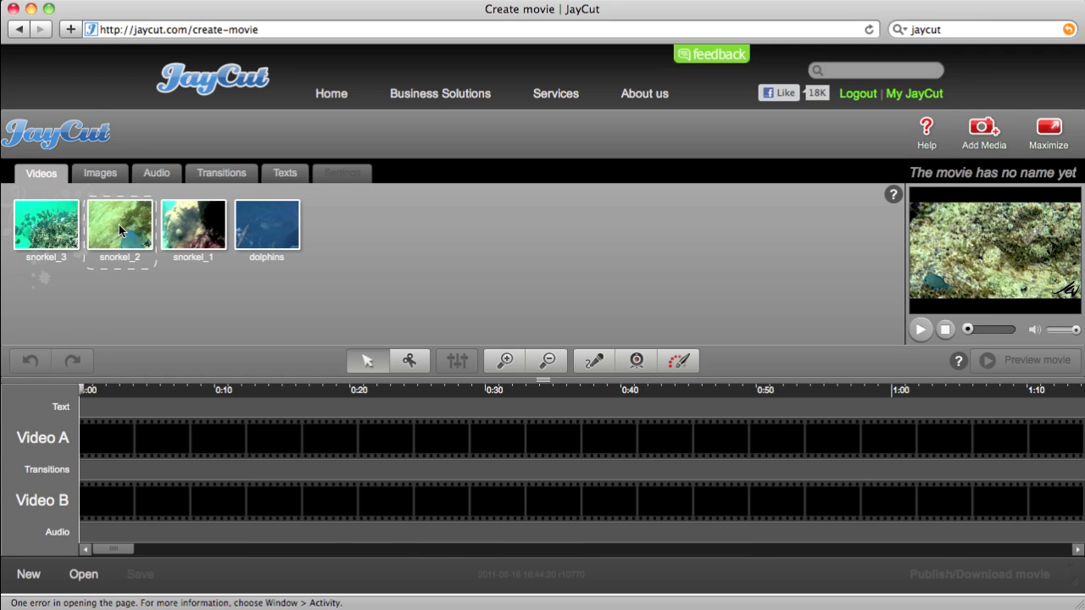
Place snorkel_2 on Video A, starting around the 0:11 mark
{"action": "left_click_drag", "start_coordinate": [120, 230], "coordinate": [480, 432]}
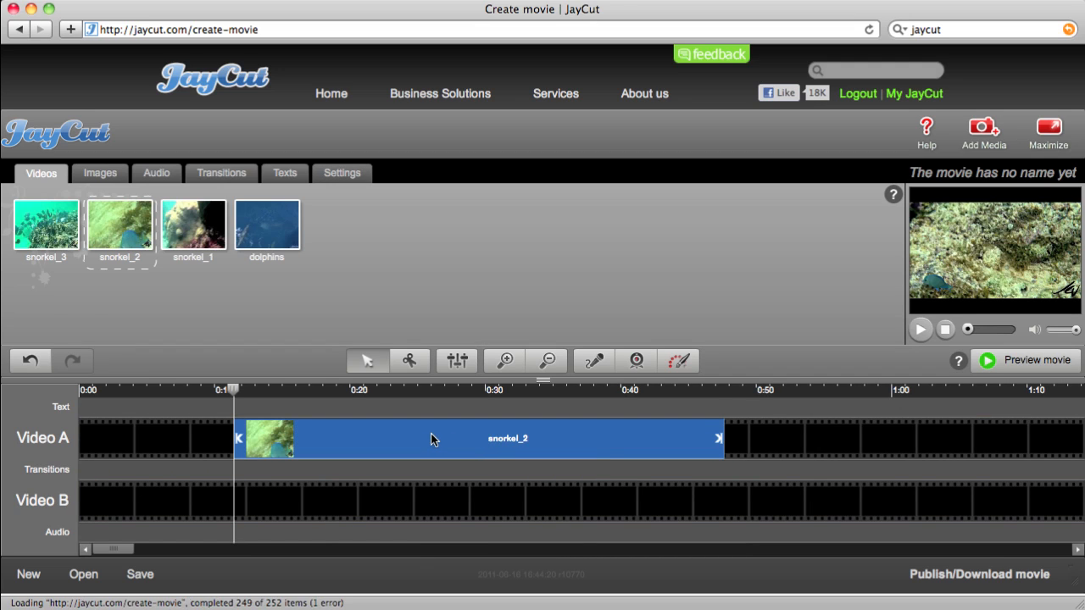
{"action": "left_click_drag", "start_coordinate": [431, 438], "coordinate": [335, 445]}
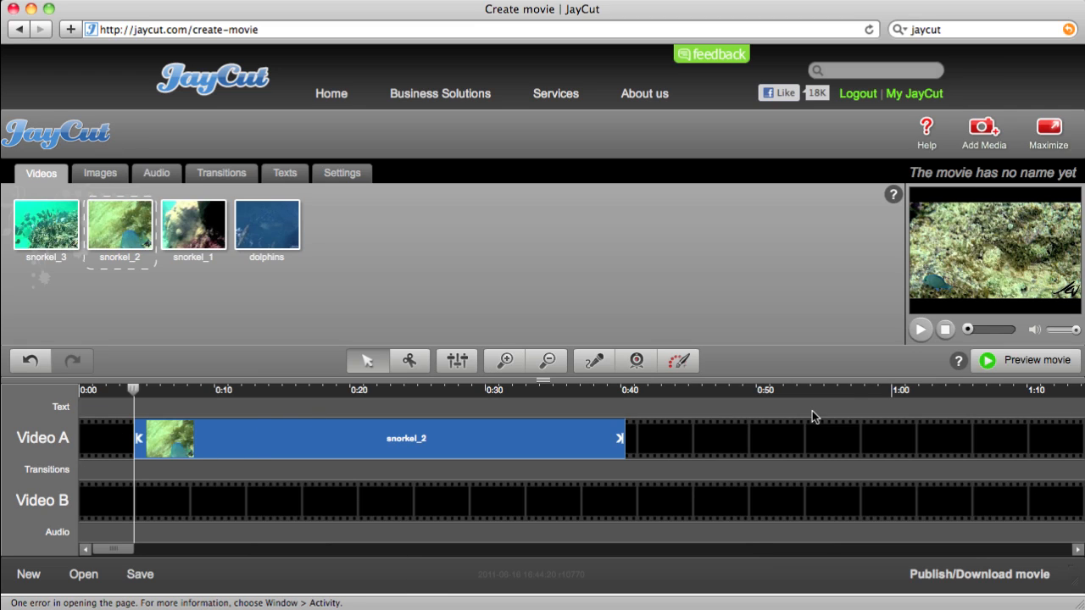
{"action": "left_click", "coordinate": [921, 330]}
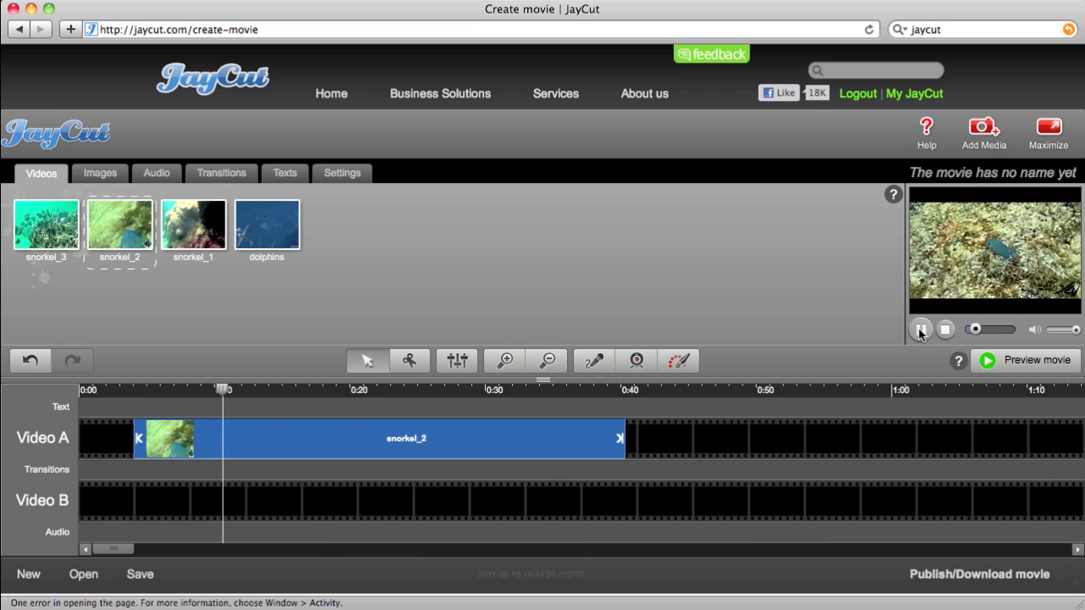
{"action": "left_click", "coordinate": [921, 331]}
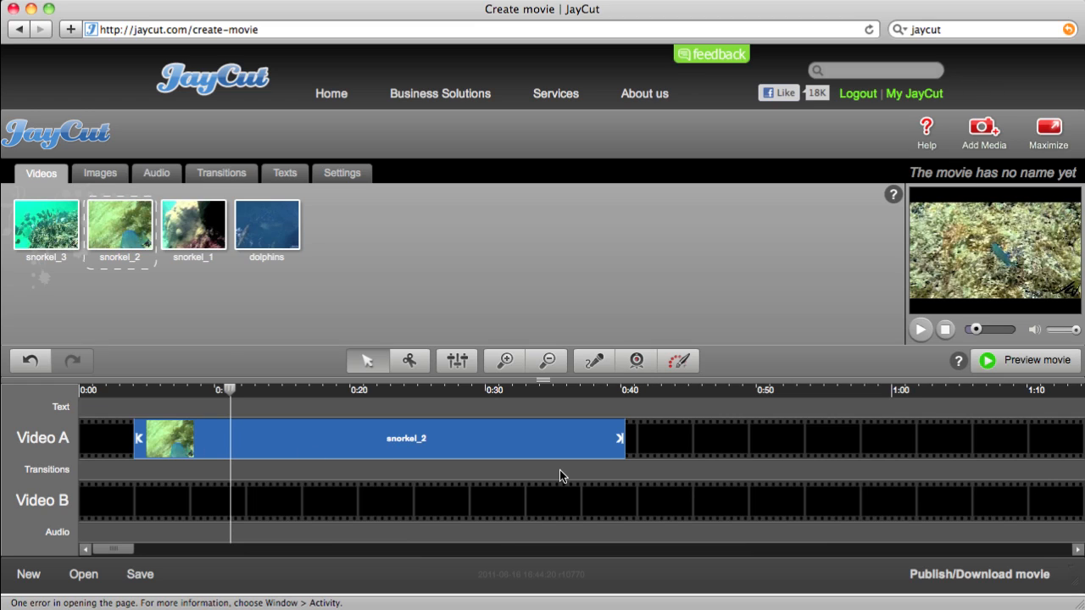
{"action": "left_click_drag", "start_coordinate": [225, 396], "coordinate": [537, 416]}
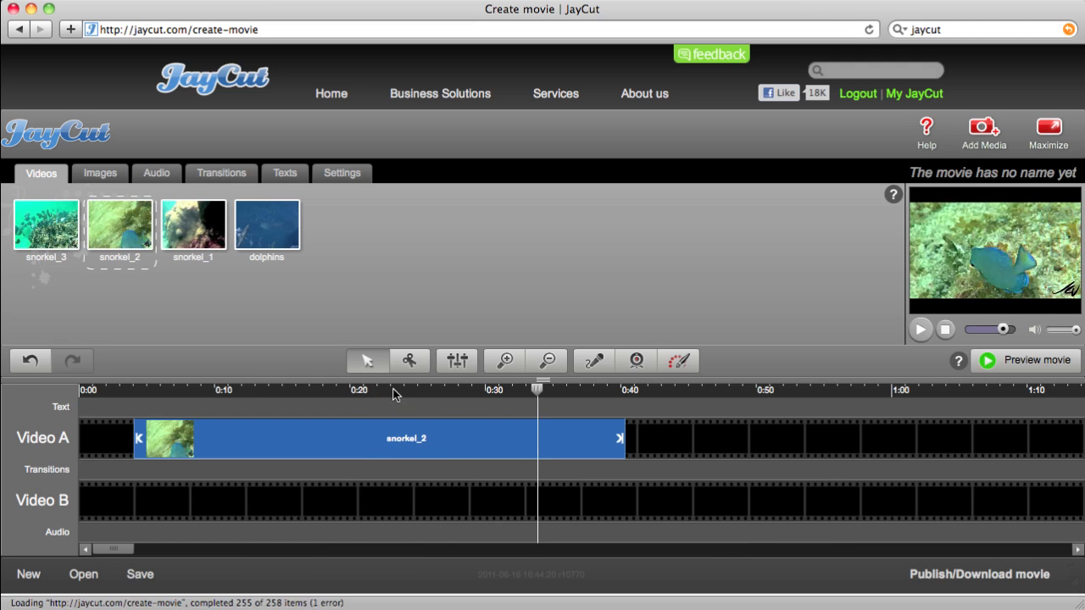
Scrub the snorkel_2 preview around 0:29–0:31, then leave the playhead near 0:16–0:20
{"action": "left_click_drag", "start_coordinate": [540, 395], "coordinate": [515, 406]}
{"action": "mouse_move", "coordinate": [914, 252]}
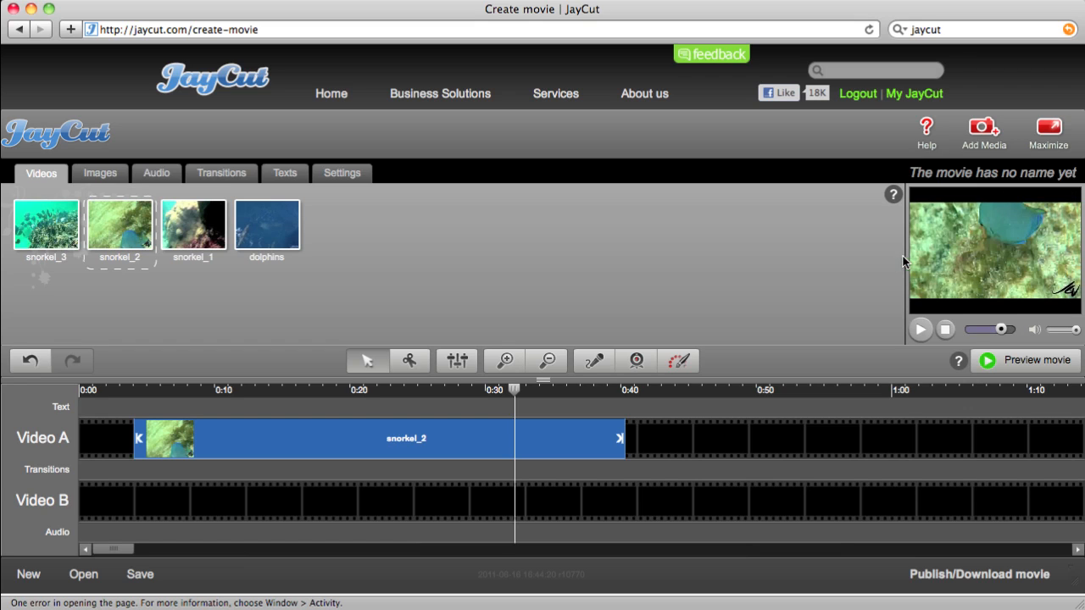
{"action": "mouse_move", "coordinate": [511, 393]}
{"action": "left_mouse_down"}
{"action": "mouse_move", "coordinate": [558, 396]}
{"action": "mouse_move", "coordinate": [510, 397]}
{"action": "left_mouse_up"}
{"action": "left_click_drag", "start_coordinate": [522, 393], "coordinate": [310, 406]}
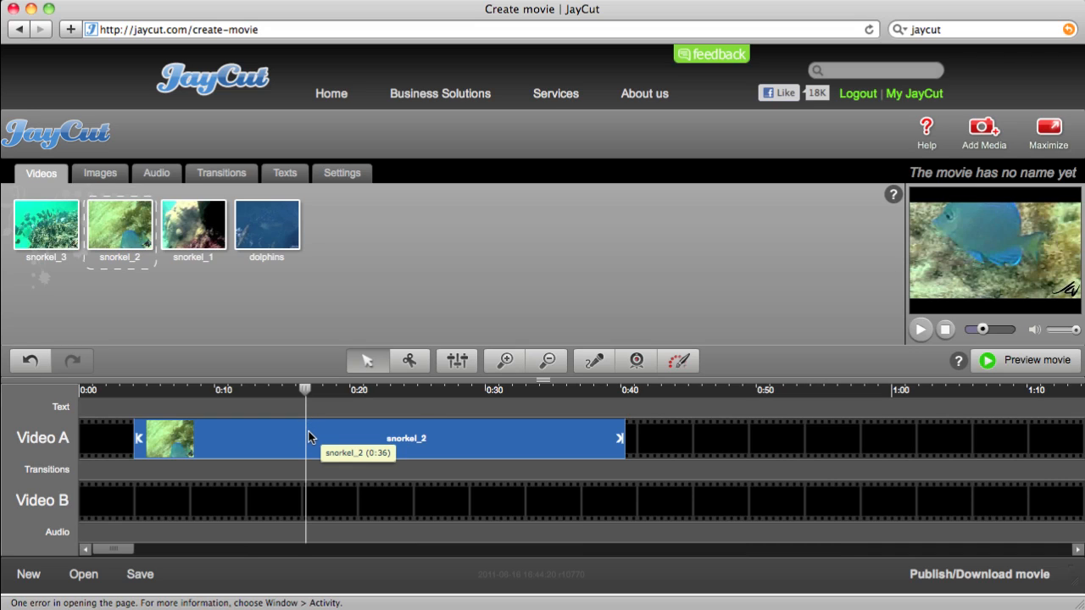
Cut snorkel_2 at about 0:17 with the scissors tool and delete the first piece
{"action": "left_click", "coordinate": [408, 365]}
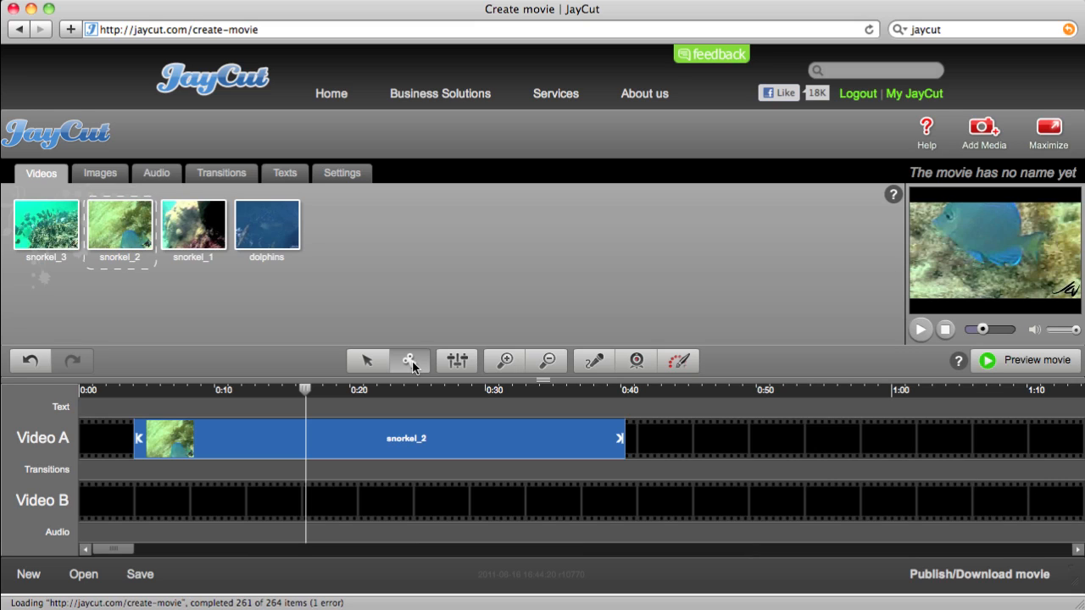
{"action": "left_click", "coordinate": [307, 439]}
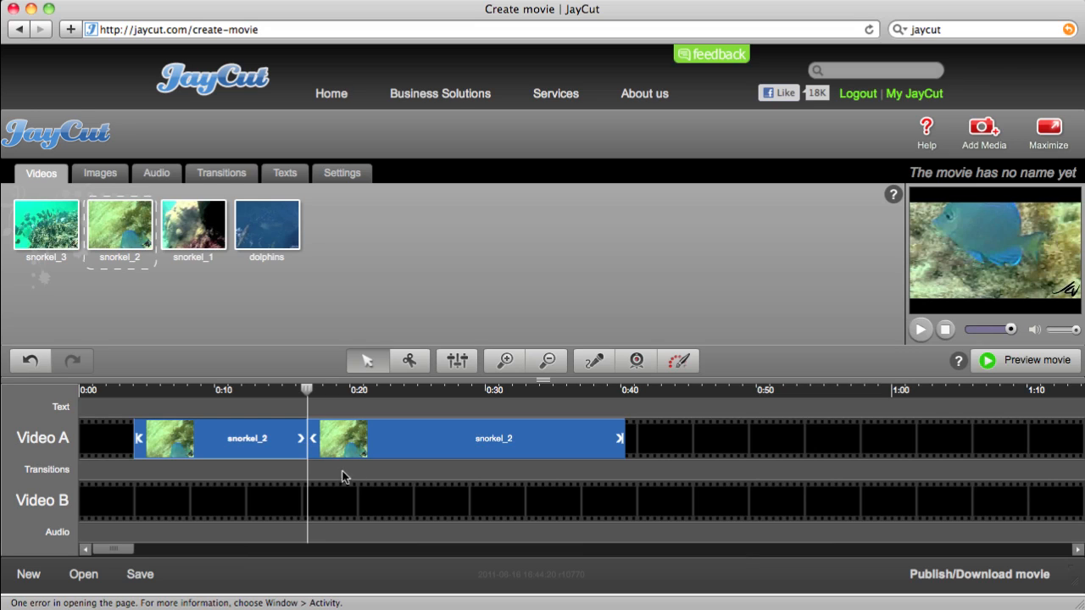
{"action": "left_click", "coordinate": [409, 360]}
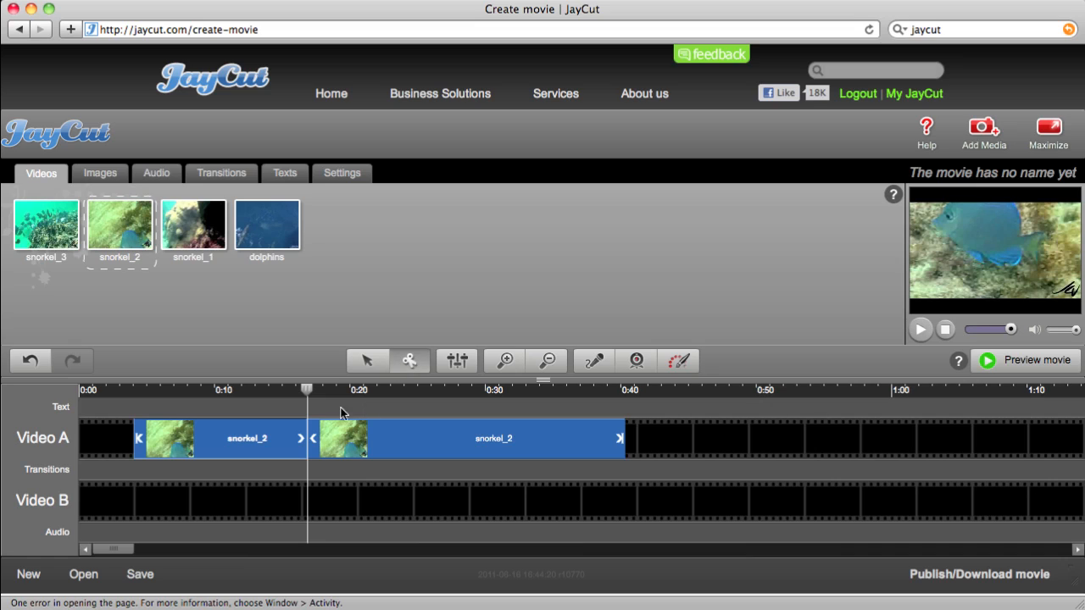
{"action": "left_click", "coordinate": [370, 363]}
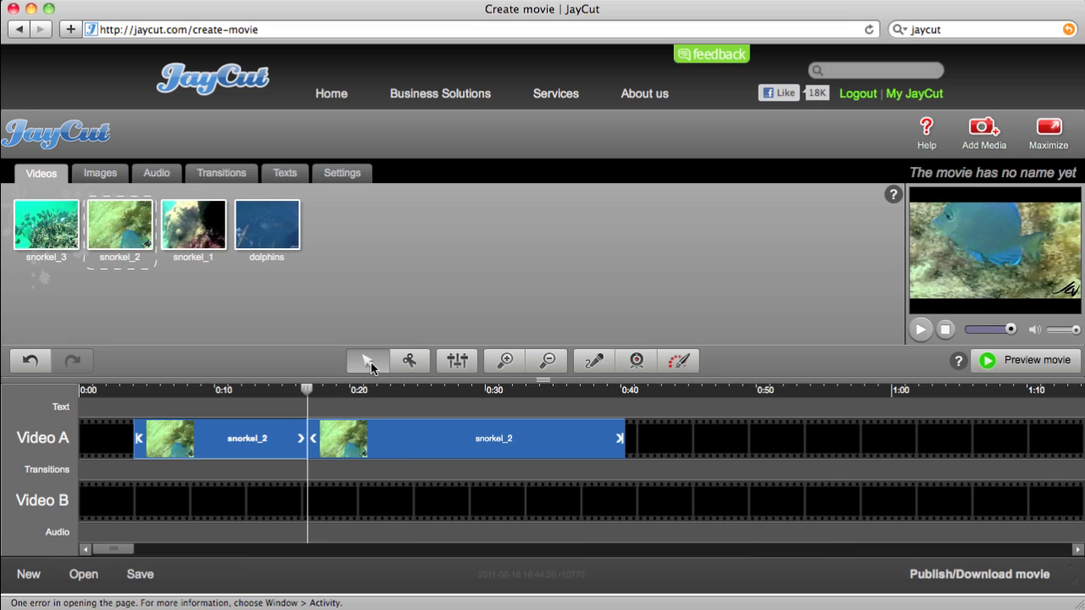
{"action": "left_click", "coordinate": [224, 442]}
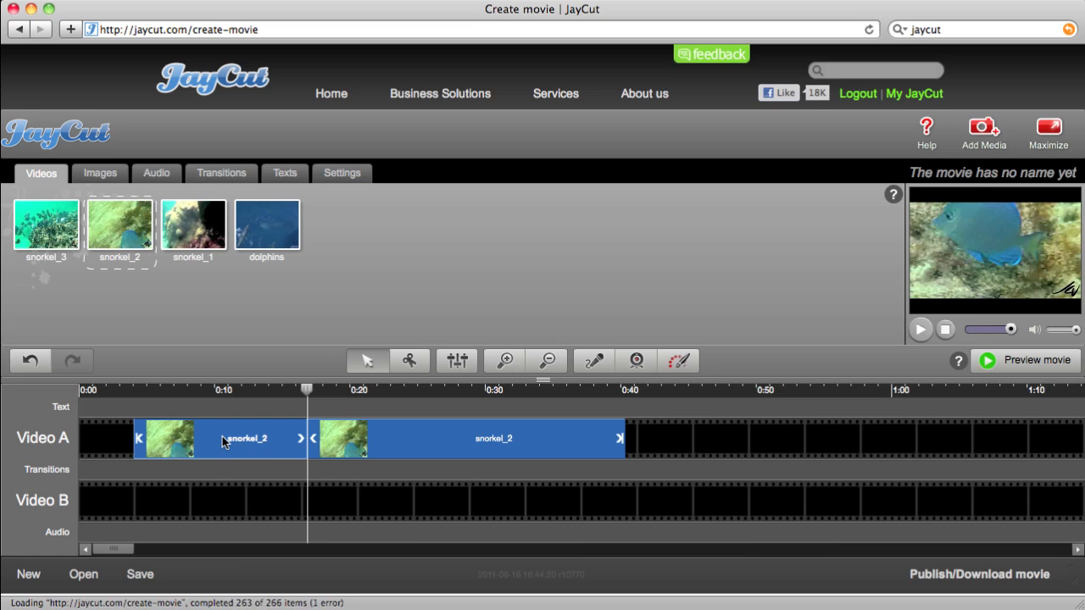
{"action": "key", "text": "Delete"}
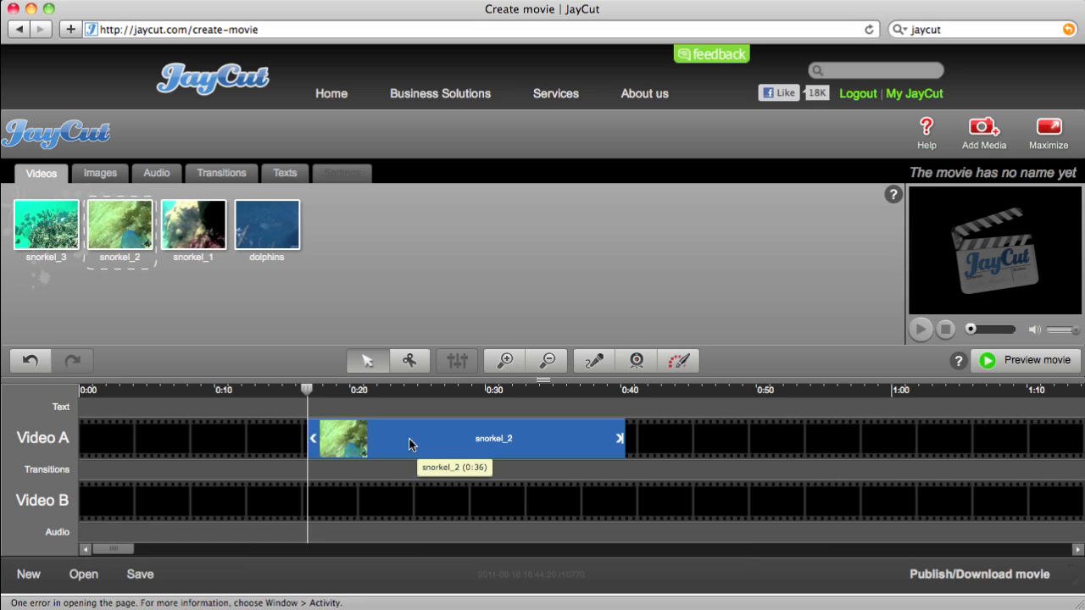
{"action": "left_click_drag", "start_coordinate": [412, 441], "coordinate": [224, 441]}
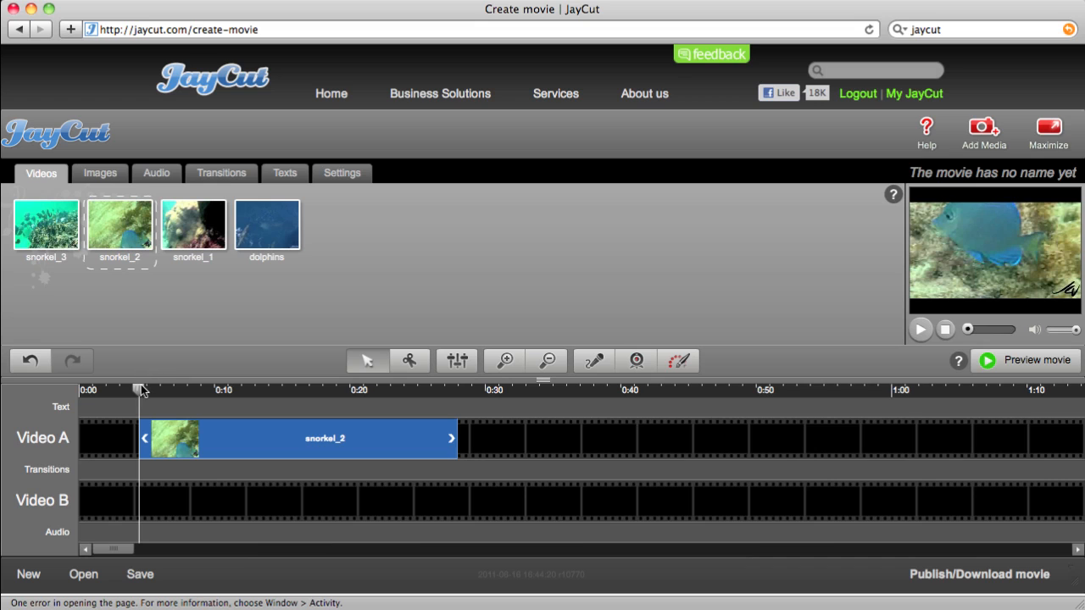
{"action": "left_click_drag", "start_coordinate": [138, 393], "coordinate": [317, 414]}
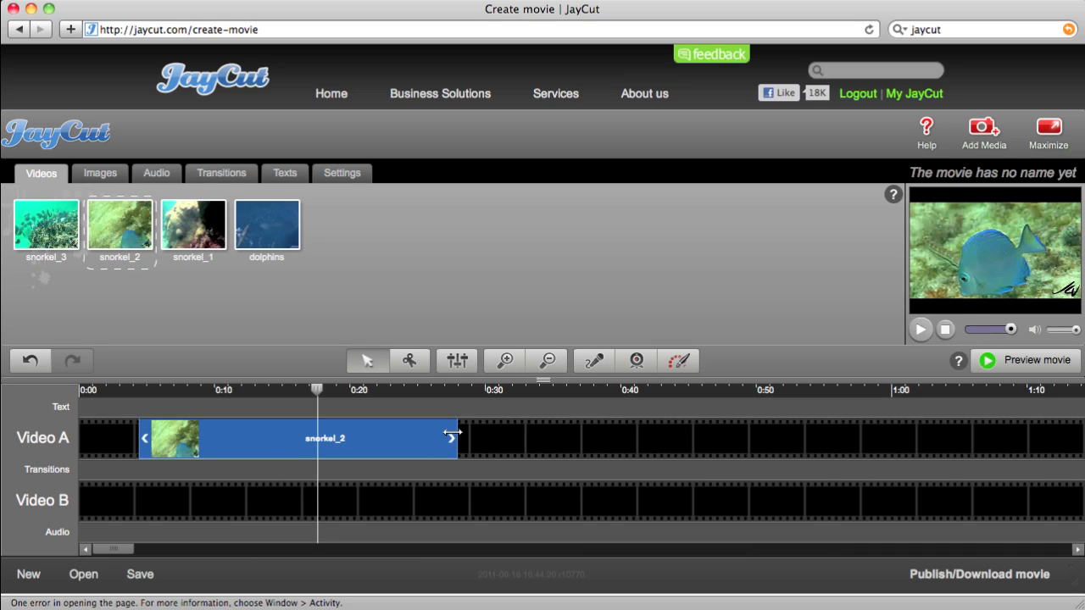
{"action": "left_click_drag", "start_coordinate": [452, 434], "coordinate": [343, 439]}
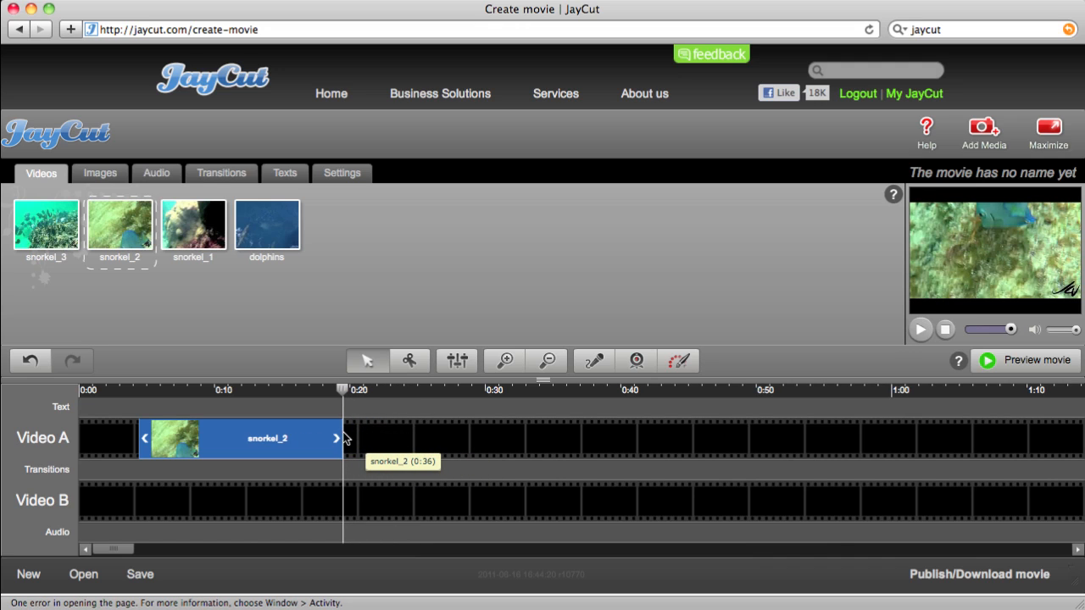
{"action": "left_click", "coordinate": [310, 391]}
{"action": "left_click", "coordinate": [285, 390]}
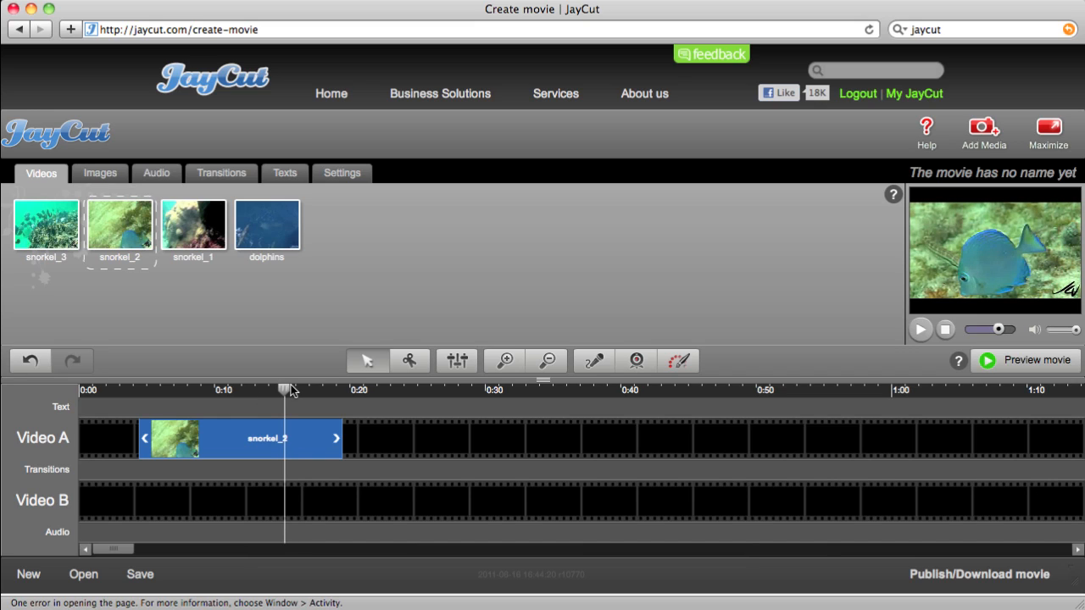
{"action": "left_click", "coordinate": [921, 330]}
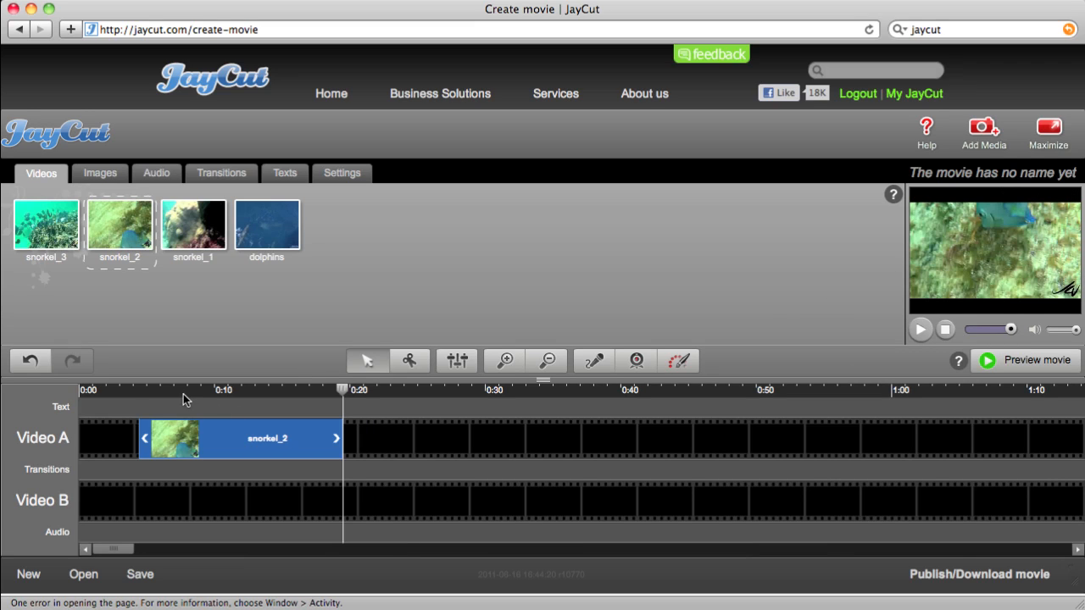
{"action": "left_click", "coordinate": [139, 391]}
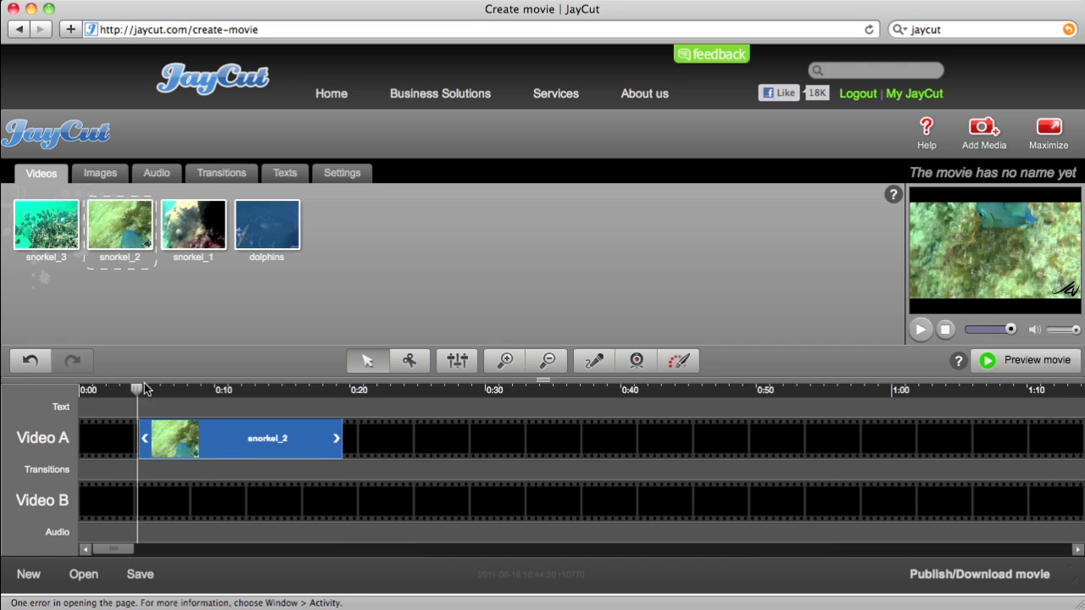
{"action": "left_click_drag", "start_coordinate": [144, 388], "coordinate": [304, 394]}
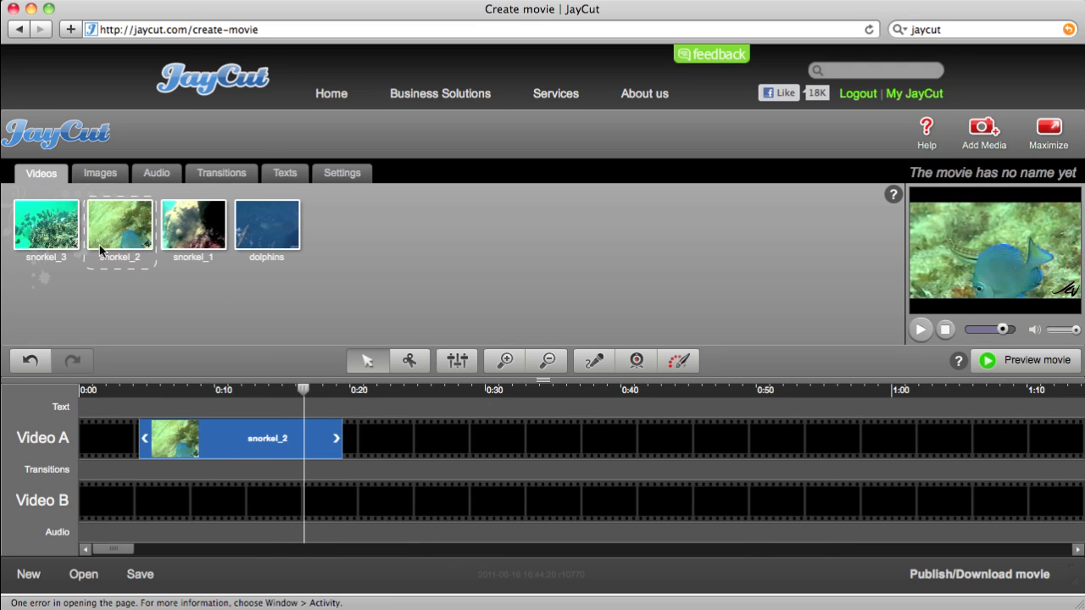
Drop snorkel_3 onto Video B at about 0:15 and preview it from 0:24 to 0:43
{"action": "left_click", "coordinate": [59, 235]}
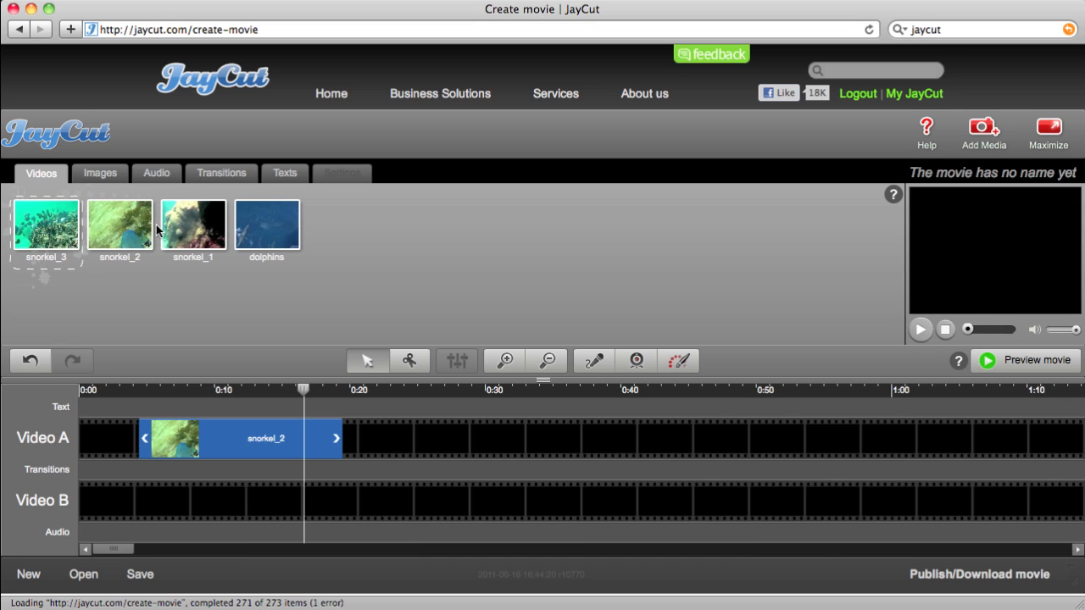
{"action": "left_click_drag", "start_coordinate": [37, 229], "coordinate": [603, 501]}
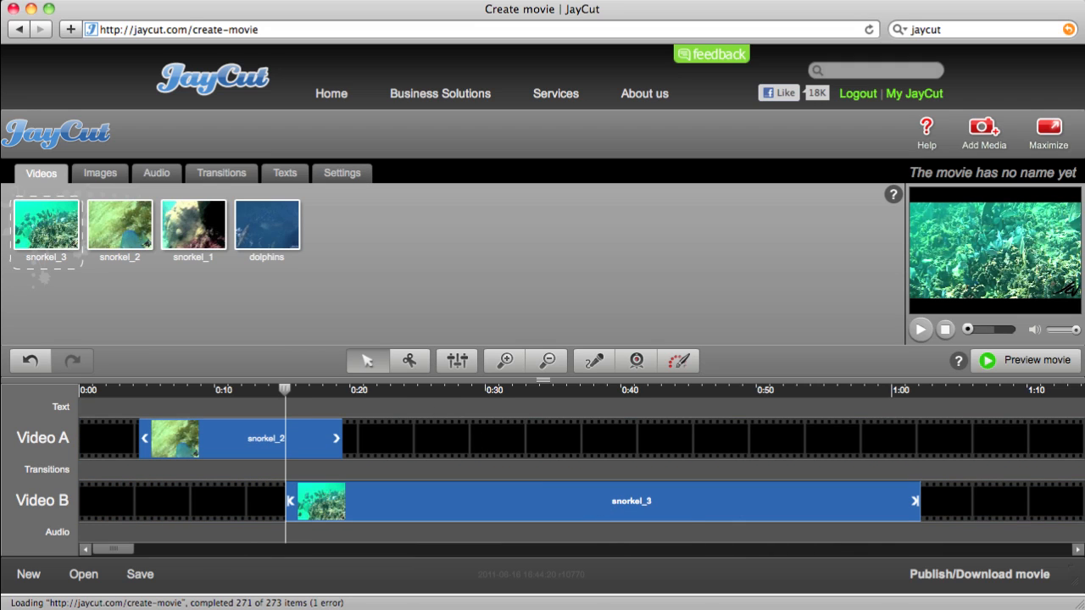
{"action": "left_click", "coordinate": [412, 390]}
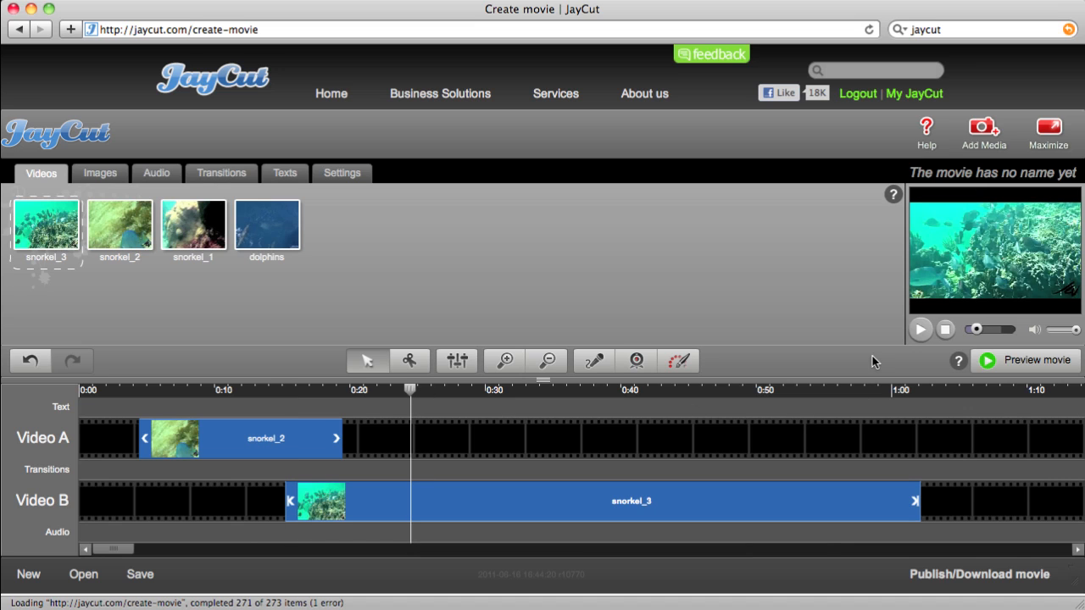
{"action": "left_click", "coordinate": [921, 330]}
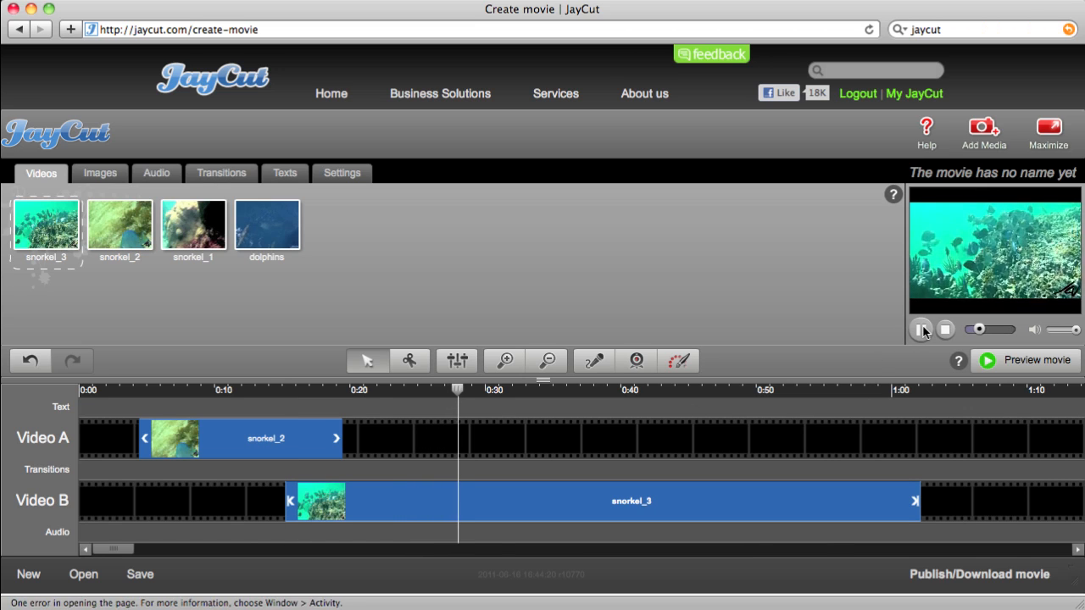
{"action": "left_click", "coordinate": [922, 330]}
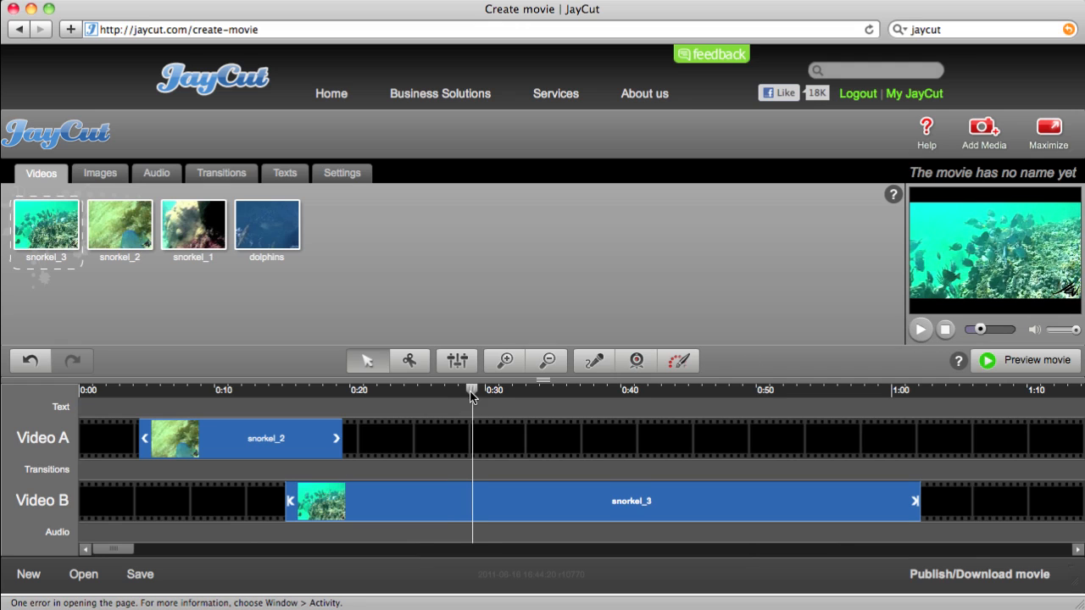
{"action": "left_click_drag", "start_coordinate": [472, 397], "coordinate": [706, 412]}
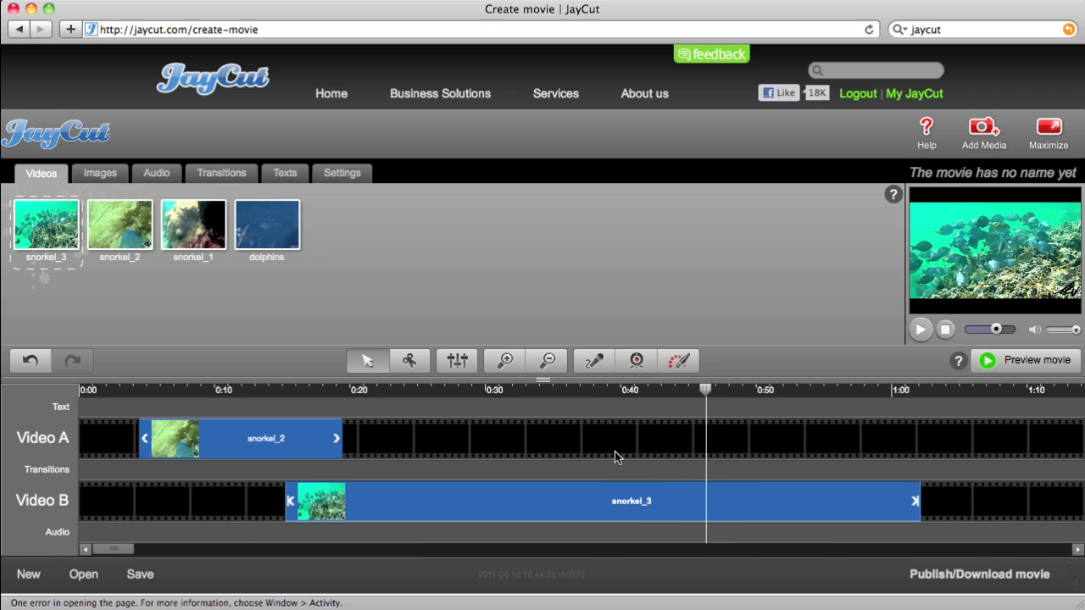
{"action": "left_click_drag", "start_coordinate": [706, 396], "coordinate": [570, 391]}
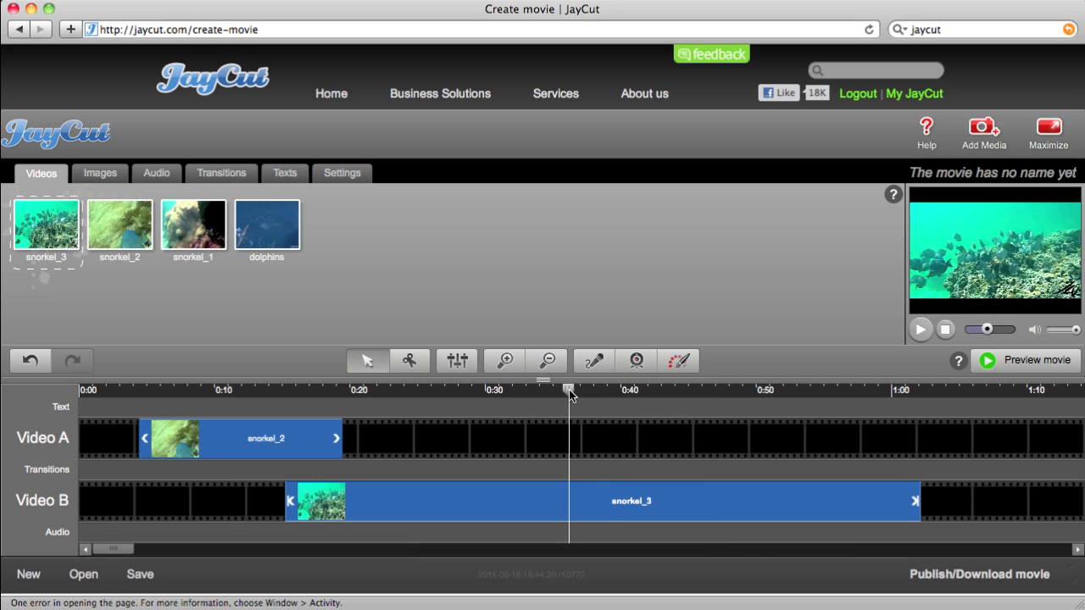
{"action": "left_click", "coordinate": [414, 361]}
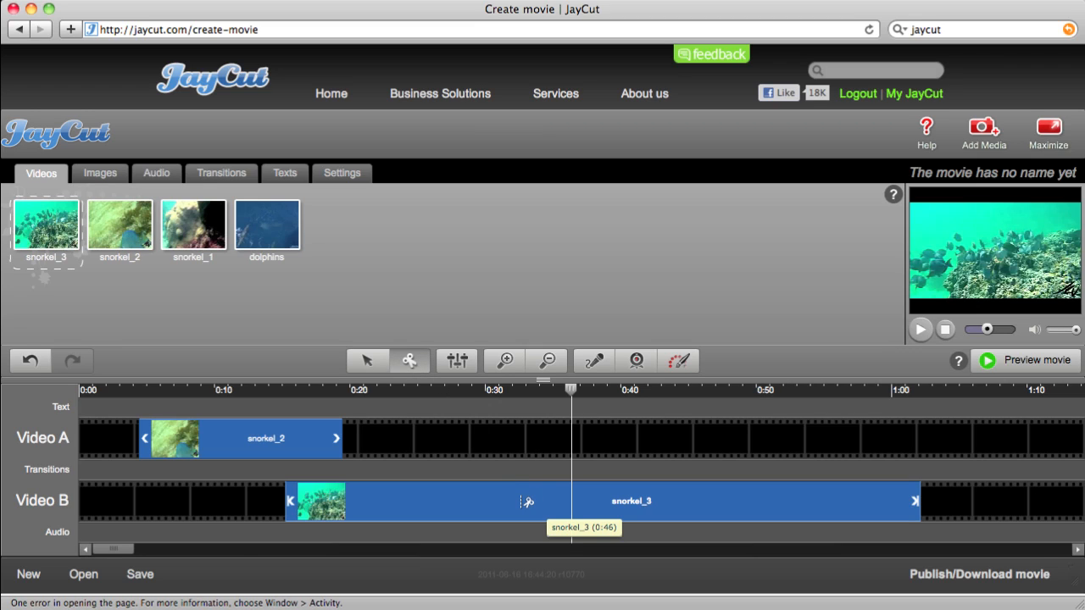
Cut snorkel_3 at about 0:42, delete the first part, and slide the remainder to start near 0:15
{"action": "left_click", "coordinate": [662, 501]}
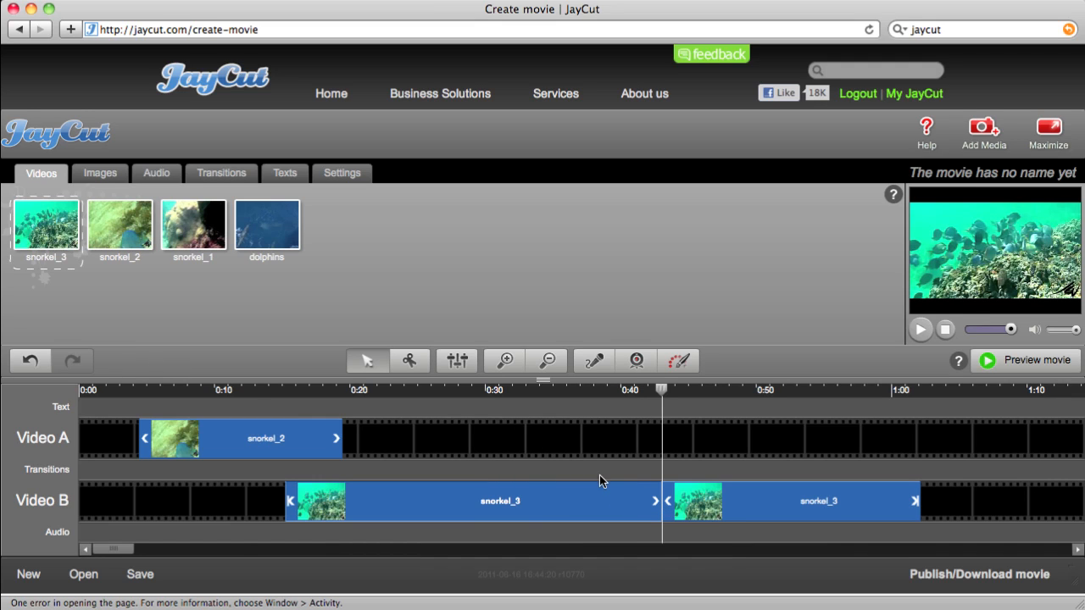
{"action": "left_click_drag", "start_coordinate": [662, 392], "coordinate": [573, 390]}
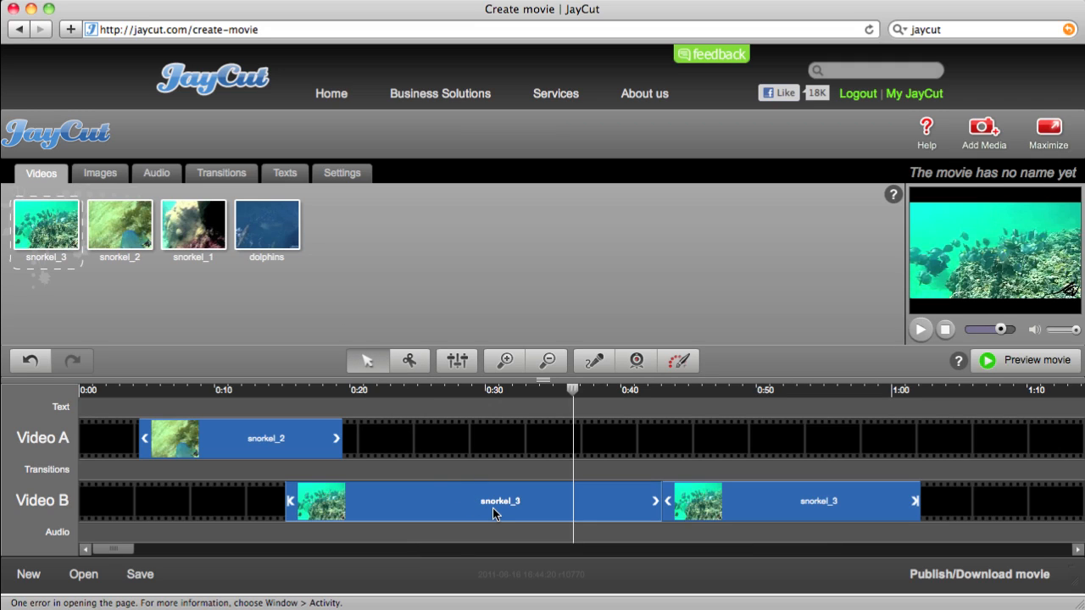
{"action": "key", "text": "Delete"}
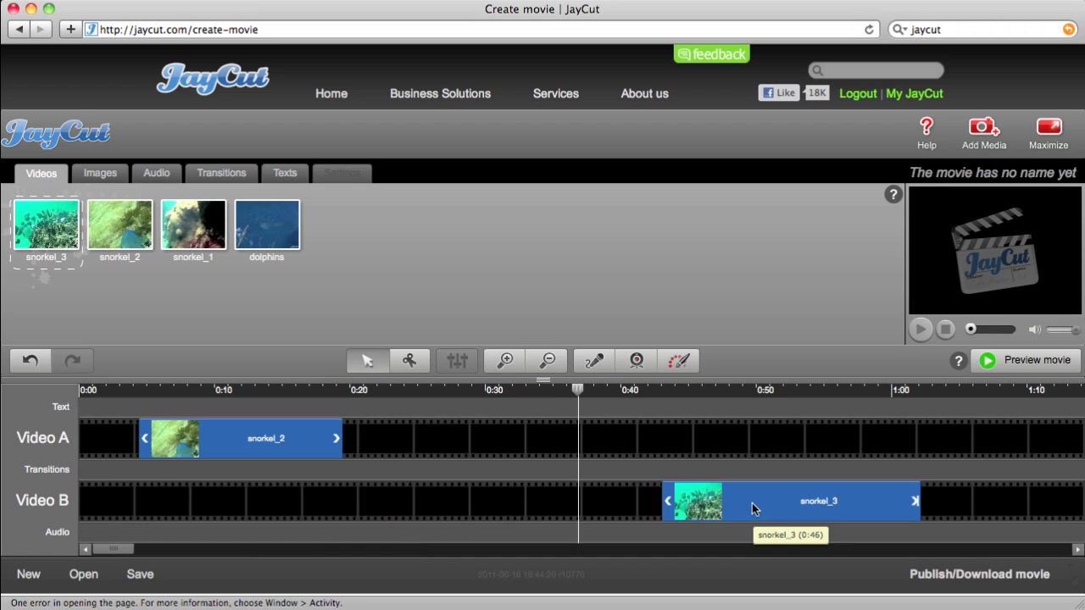
{"action": "left_click_drag", "start_coordinate": [758, 505], "coordinate": [381, 507]}
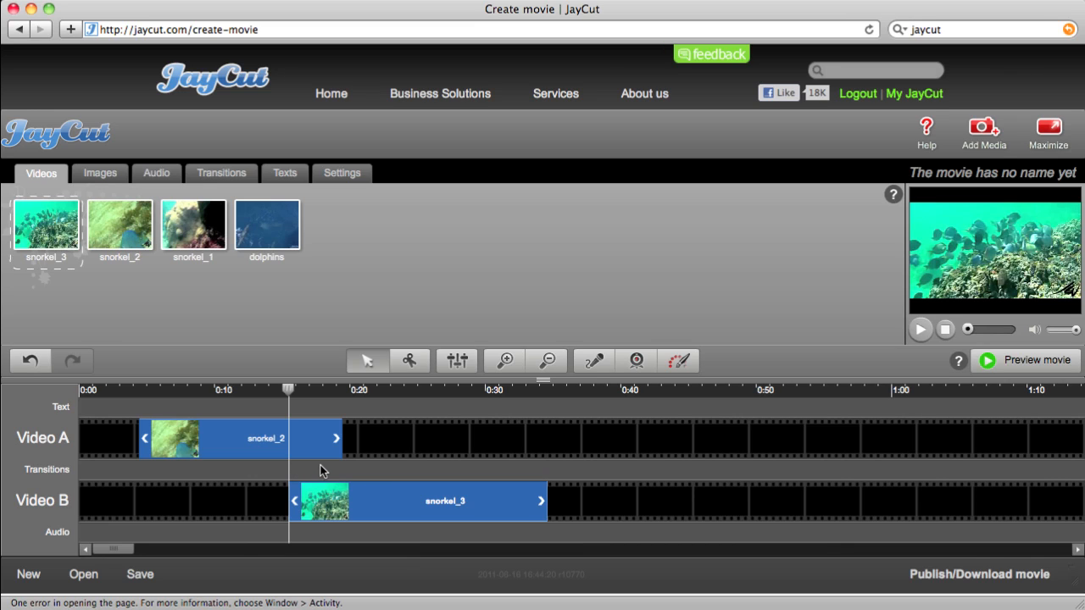
{"action": "left_click", "coordinate": [920, 330]}
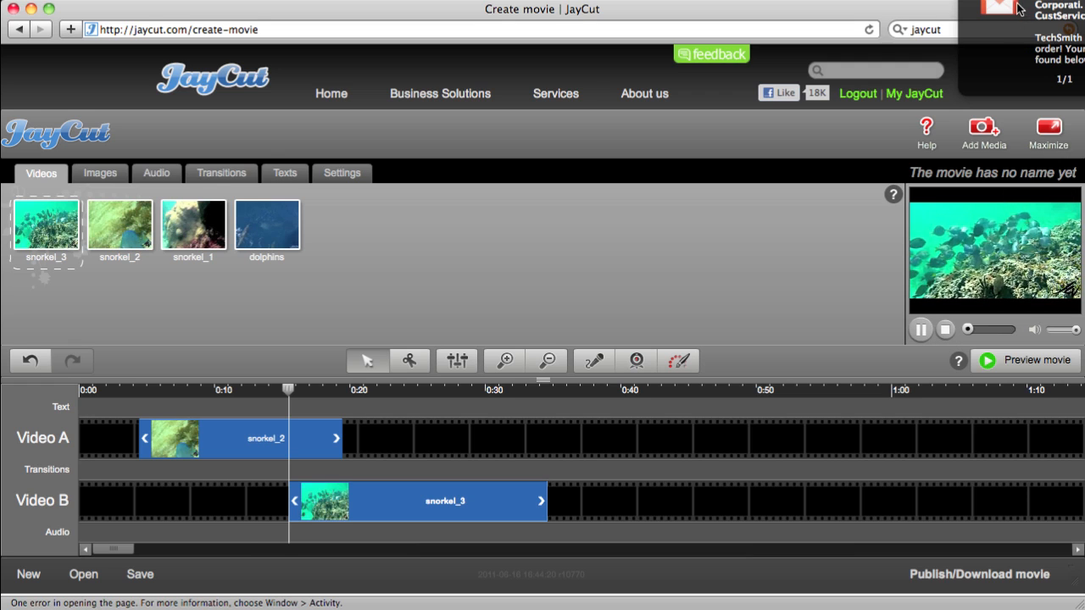
{"action": "left_click", "coordinate": [1014, 30]}
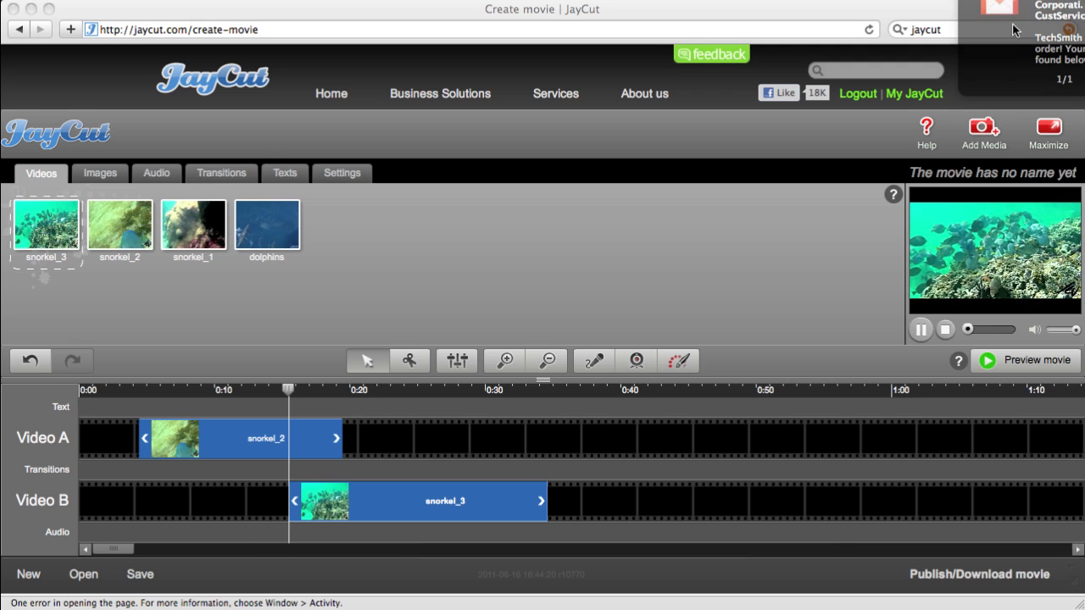
{"action": "left_click", "coordinate": [920, 332]}
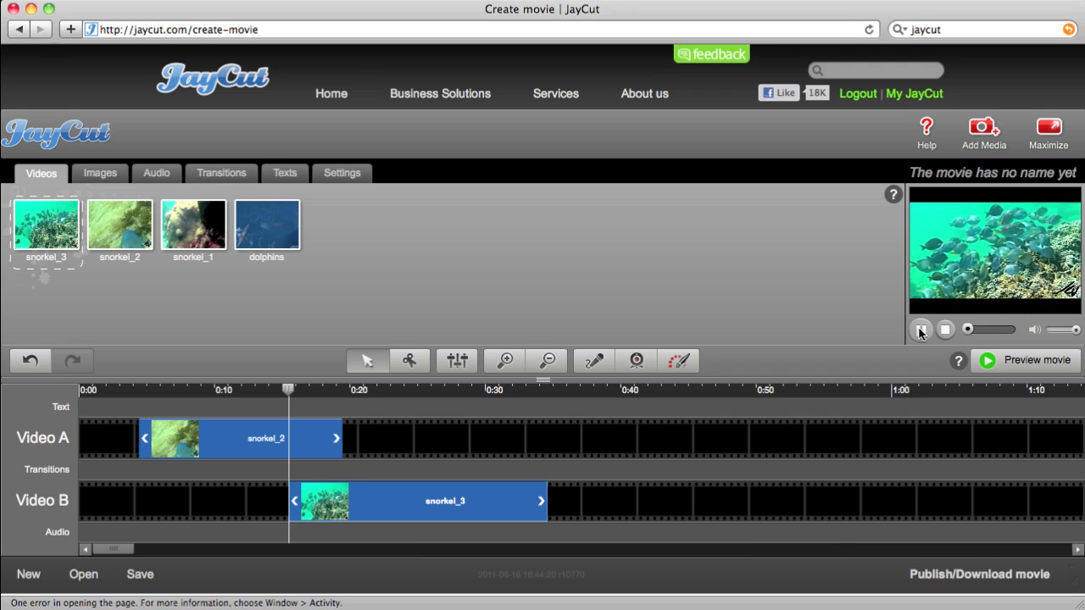
{"action": "left_click", "coordinate": [922, 336]}
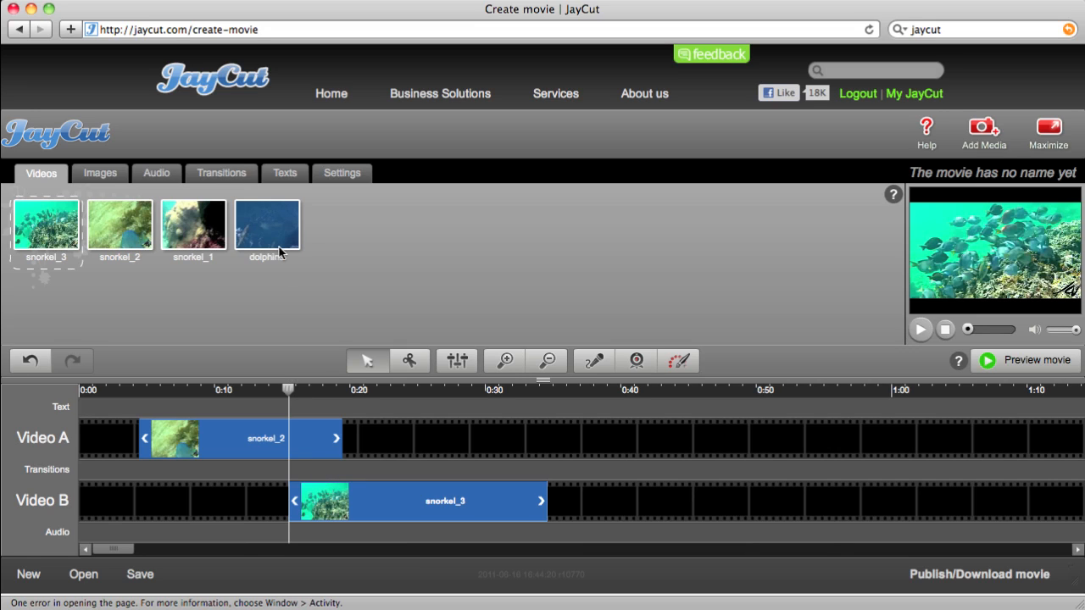
Drop a Dissolve transition between snorkel_2 and snorkel_3 at about 0:15–0:19 and set the playhead on it
{"action": "left_click", "coordinate": [221, 173]}
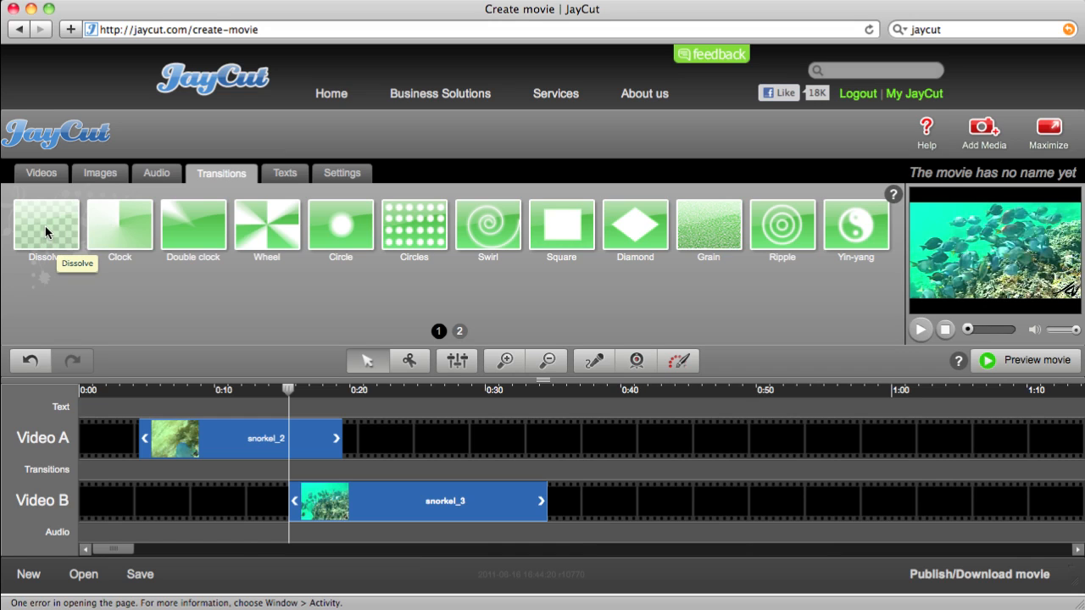
{"action": "left_click_drag", "start_coordinate": [44, 225], "coordinate": [325, 471]}
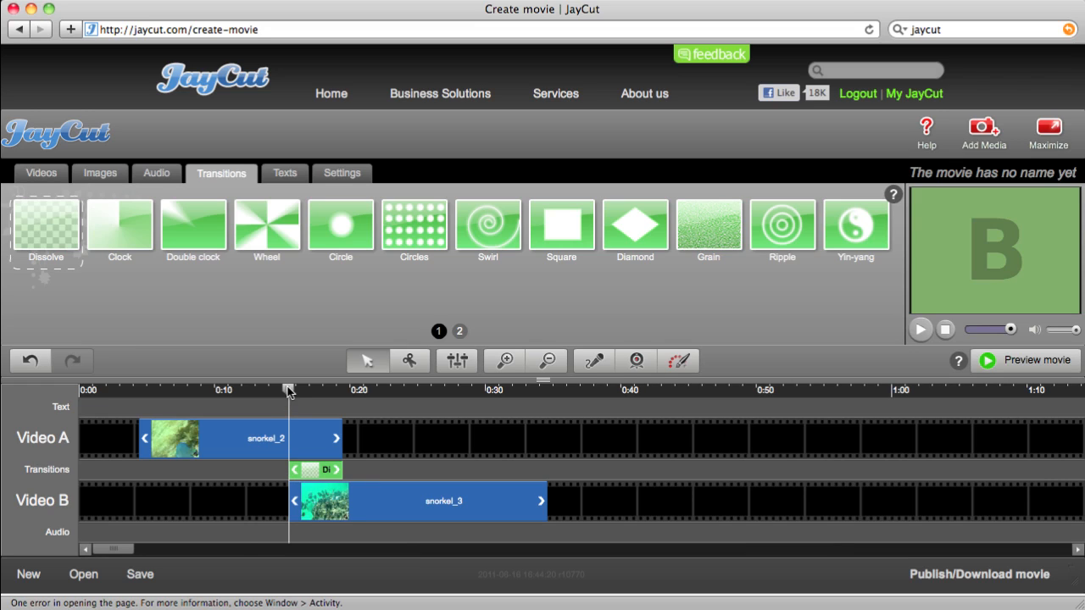
{"action": "left_click", "coordinate": [285, 390]}
{"action": "left_click_drag", "start_coordinate": [285, 391], "coordinate": [289, 389]}
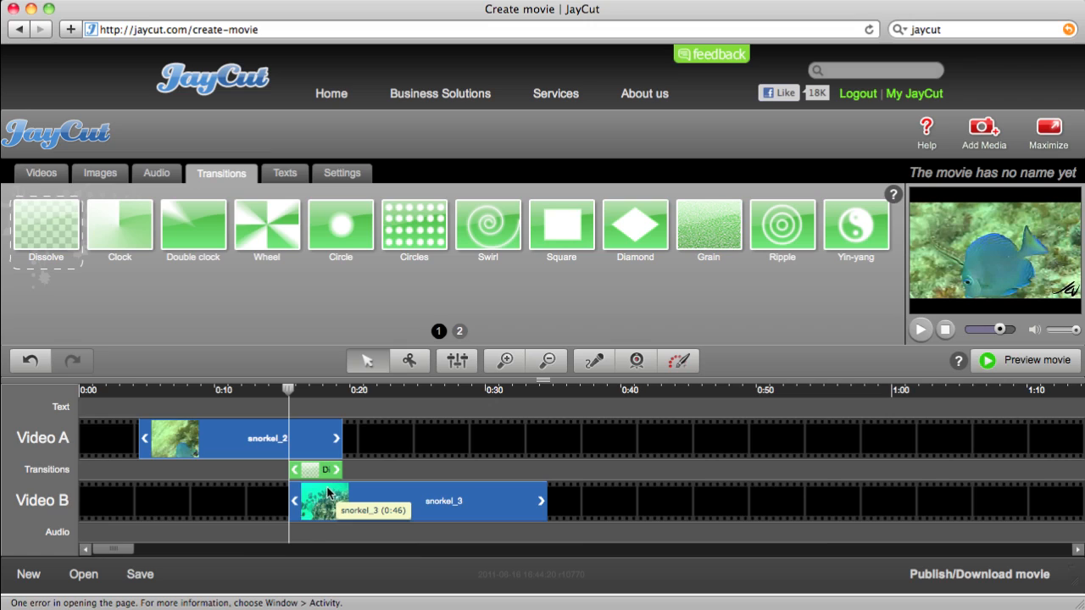
Preview the finished movie, titled '12 July 2011 - 23:25'
{"action": "left_click", "coordinate": [987, 363]}
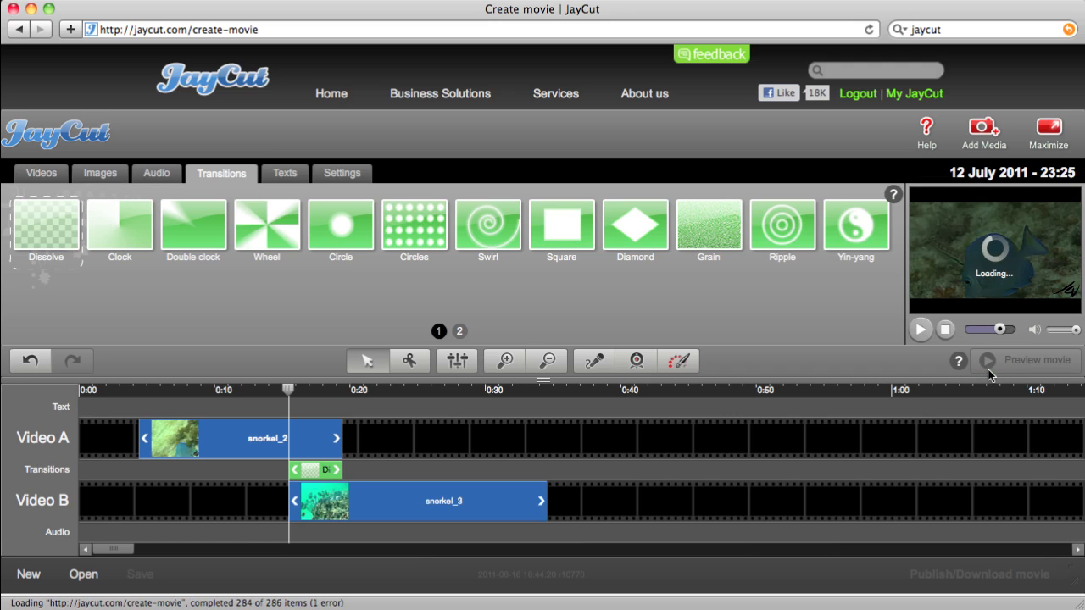